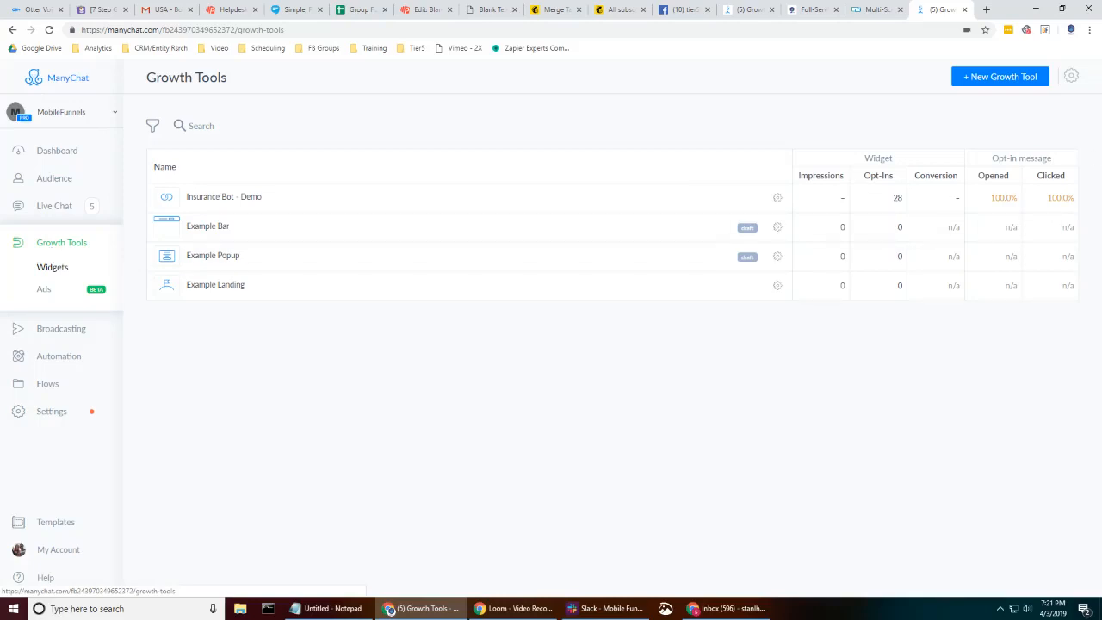
- Start a new growth tool, checking the company website's chat widget in another tab before returning to the new Customer Chat widget
left_click(975, 78)
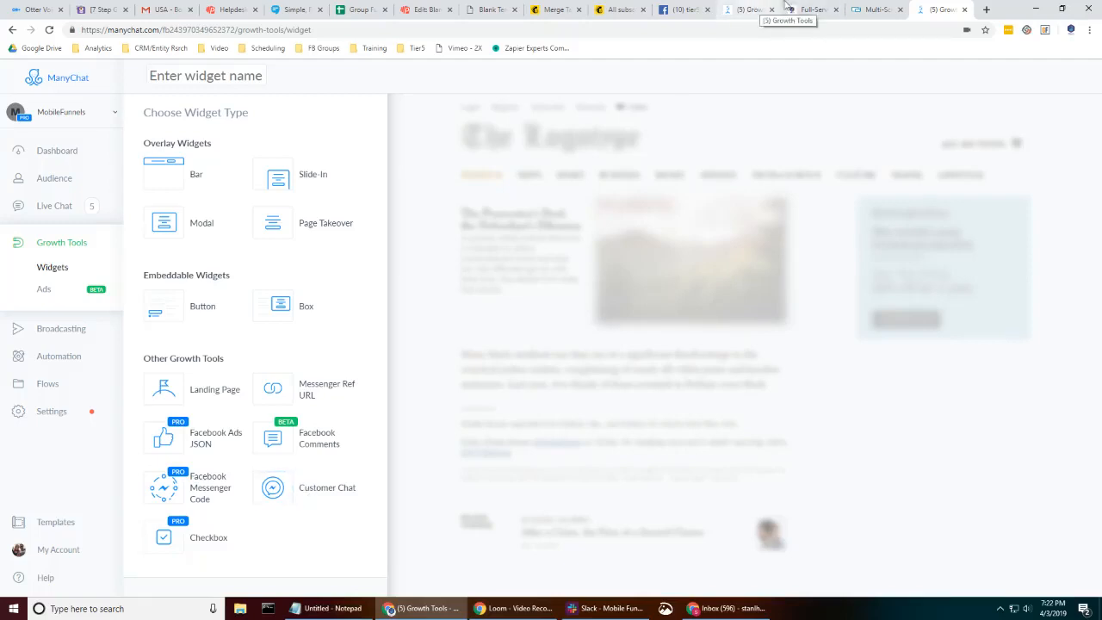
left_click(810, 8)
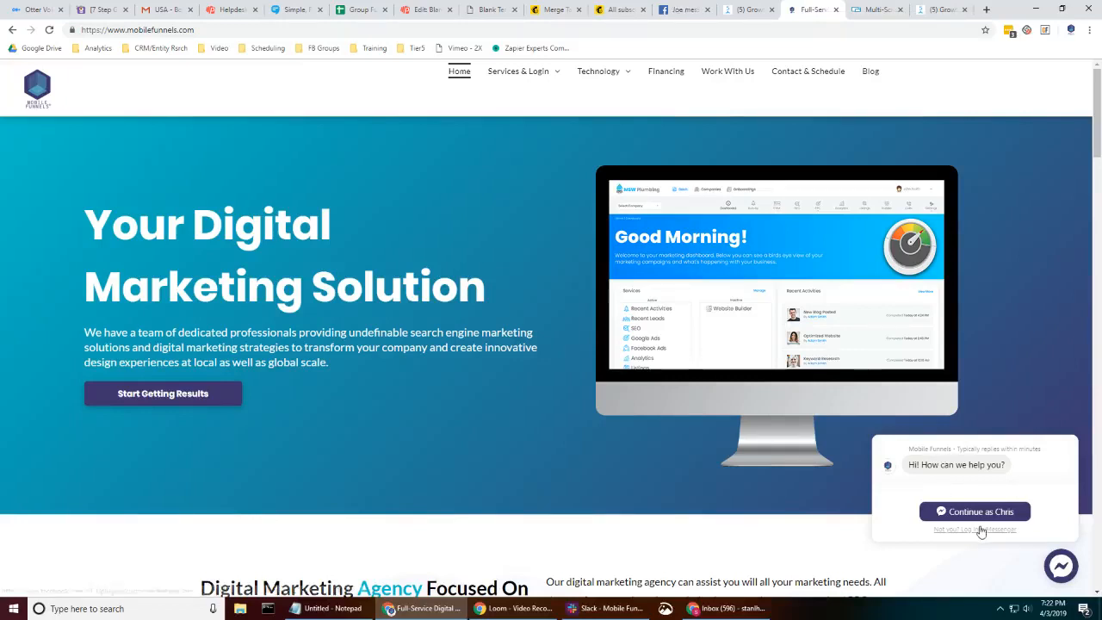
left_click(941, 9)
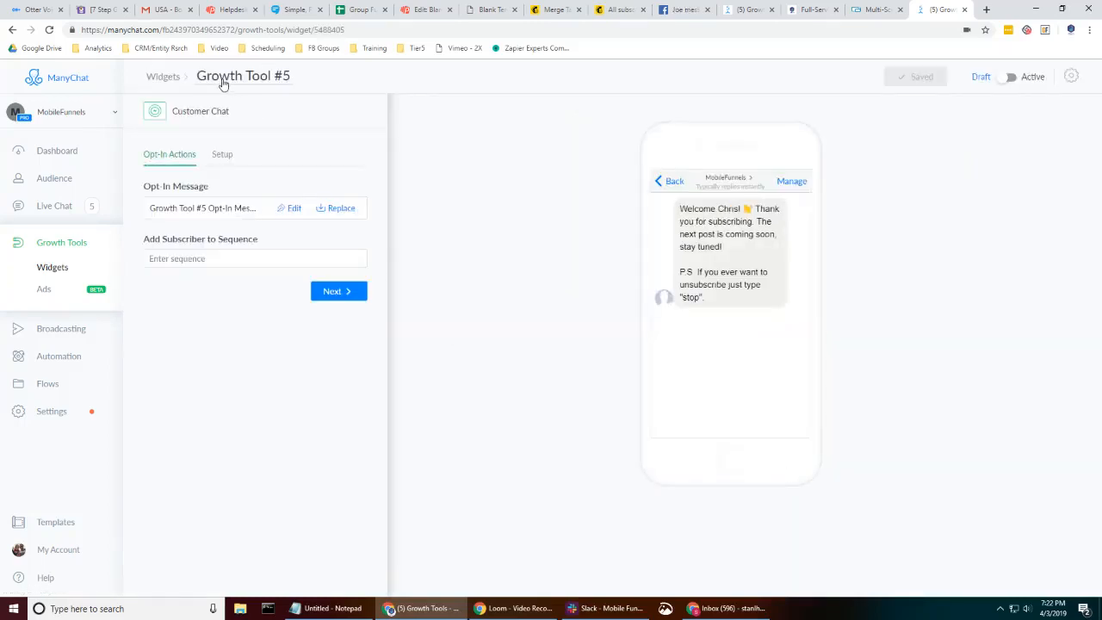
- Rename the growth tool to MF Chat
left_click(264, 80)
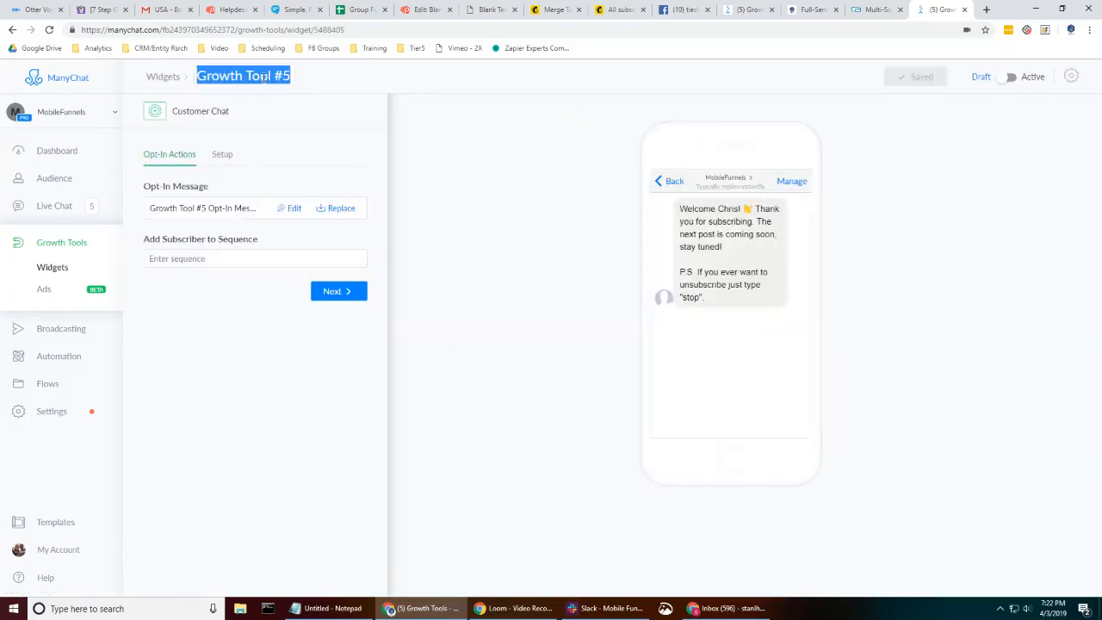
type("MF Chat")
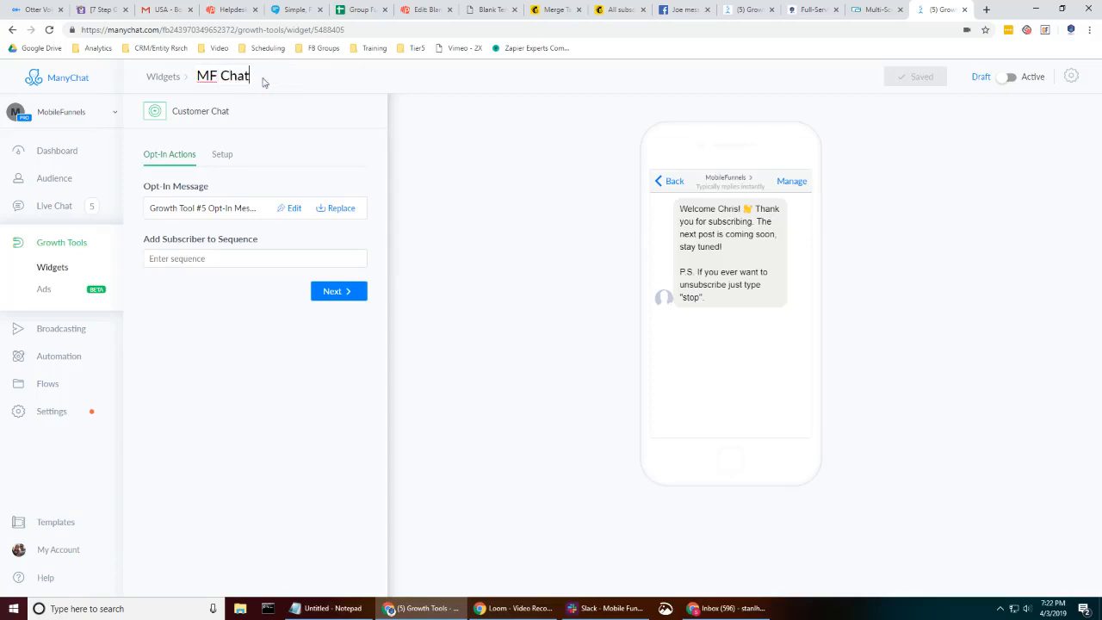
left_click(348, 433)
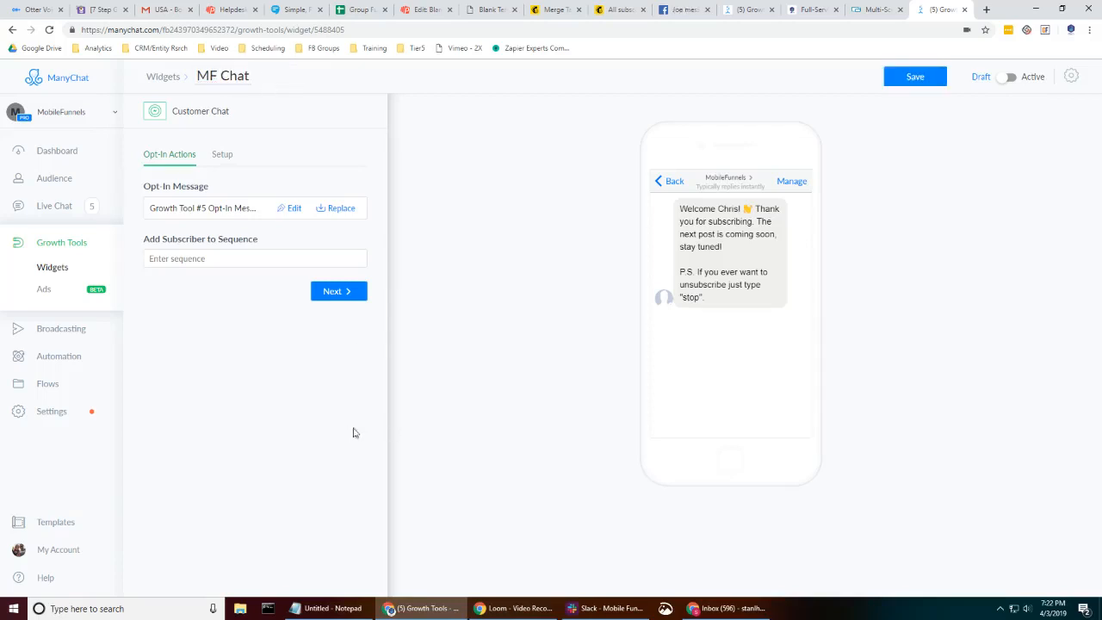
- Activate the widget and continue without checking its performance
left_click(1011, 76)
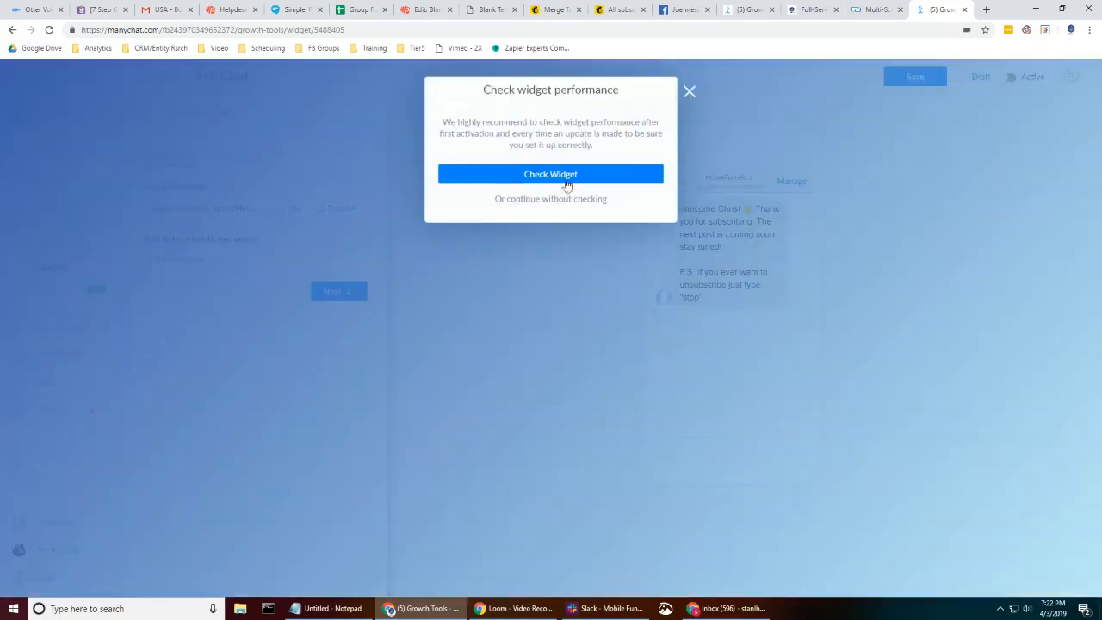
left_click(531, 199)
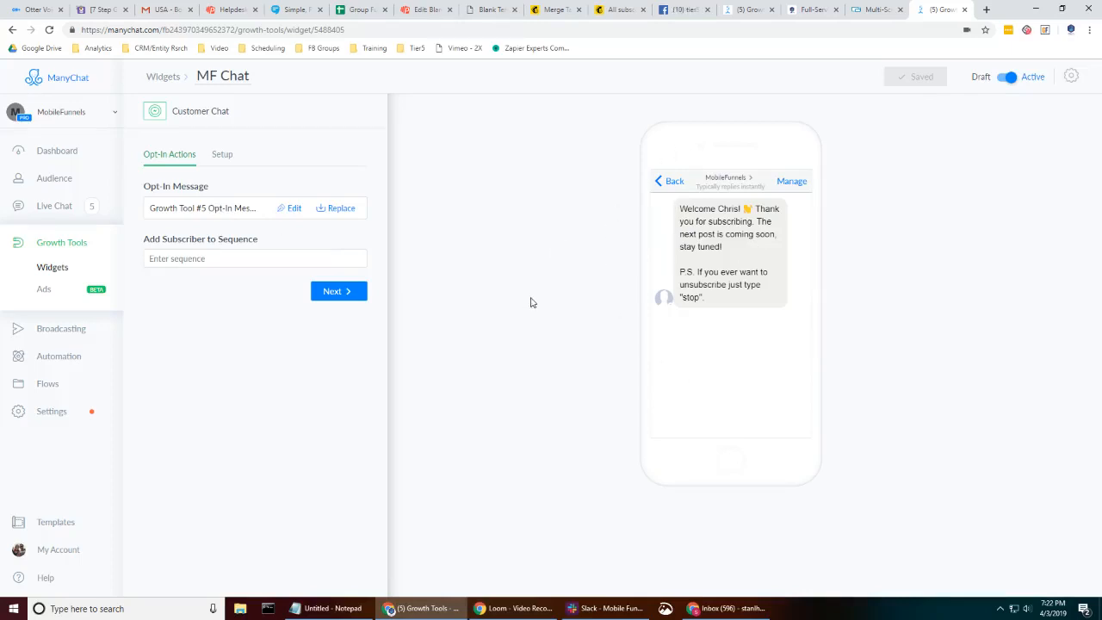
- Open the opt-in message in the flow editor and set it to continue to a Start another Flow step
left_click(290, 208)
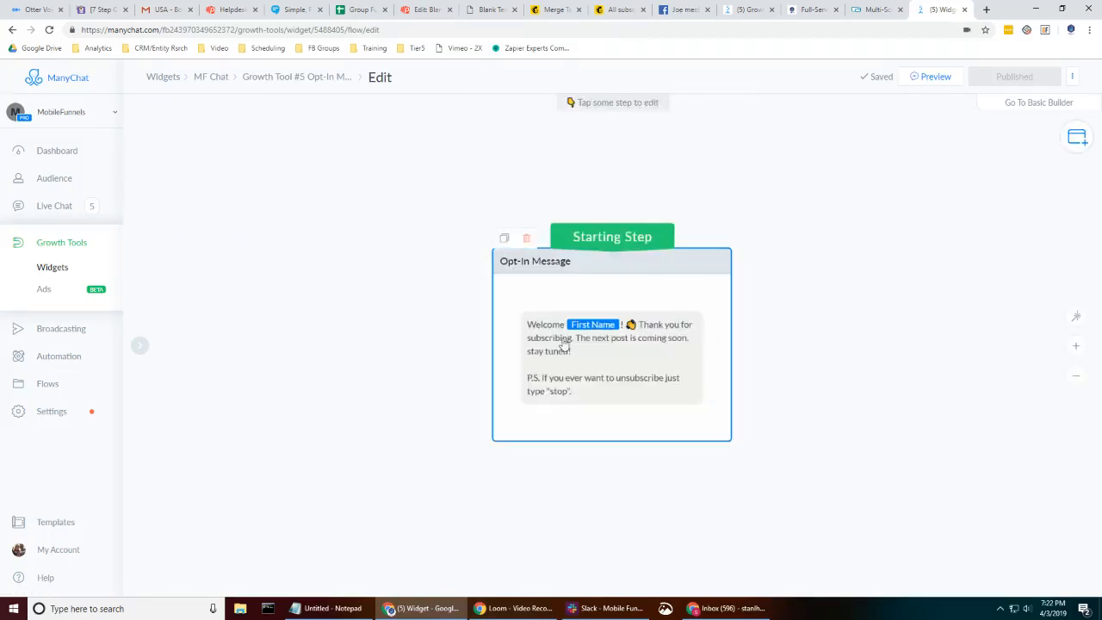
left_click(562, 344)
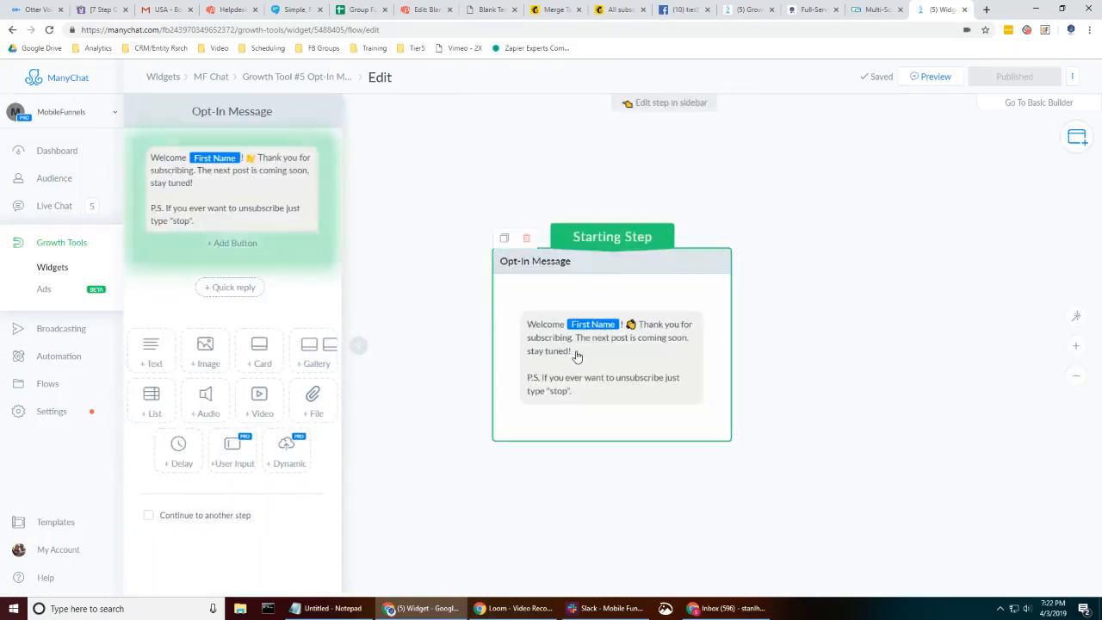
left_click(179, 182)
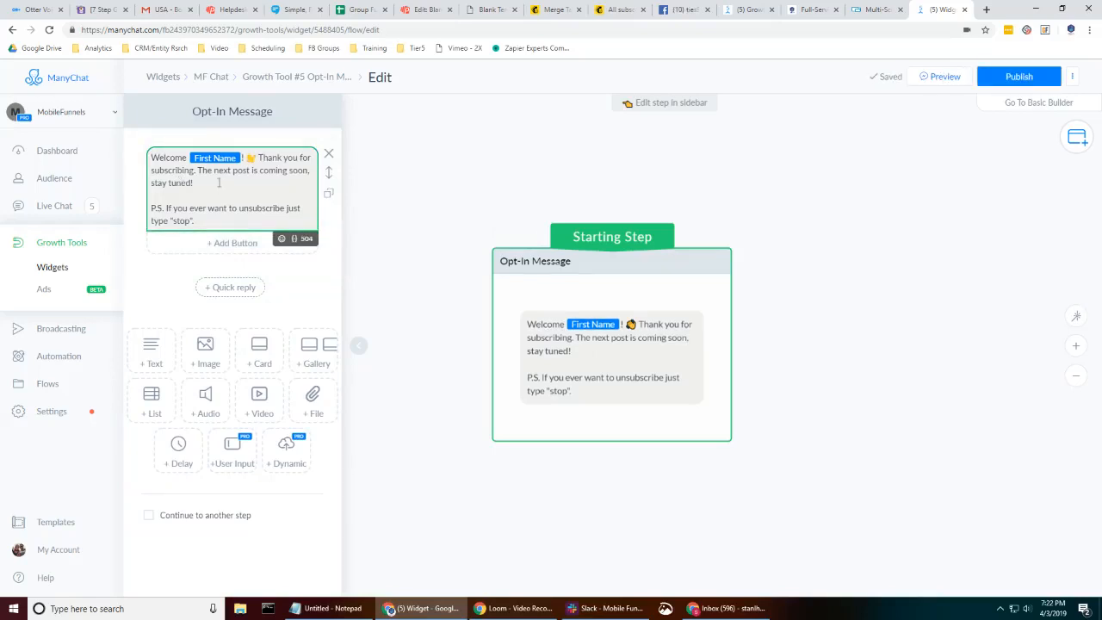
left_click(293, 238)
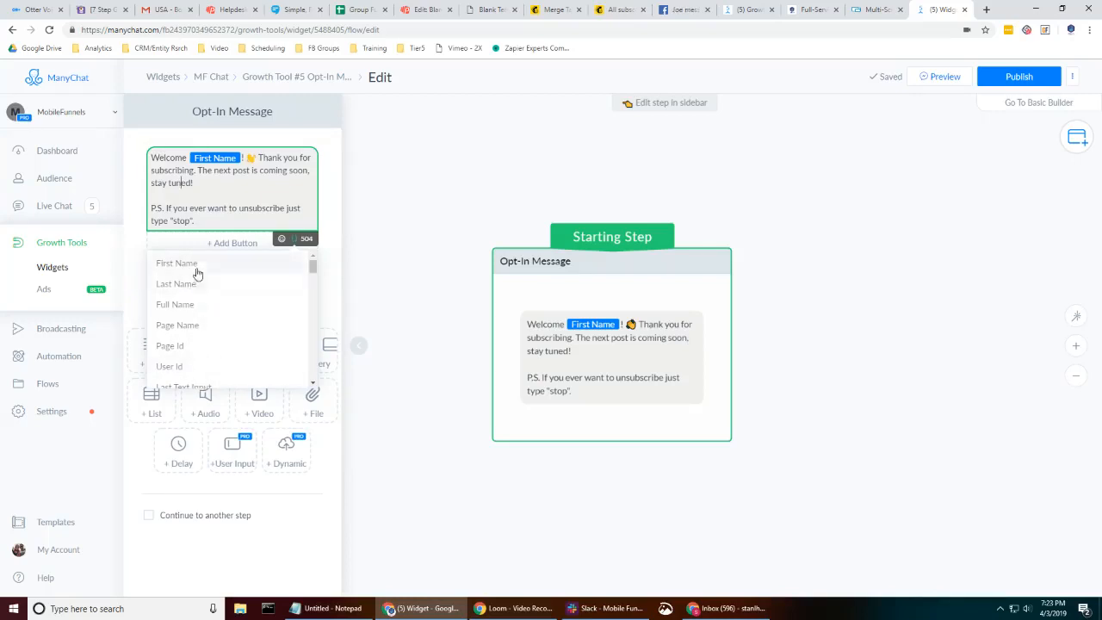
left_click(221, 180)
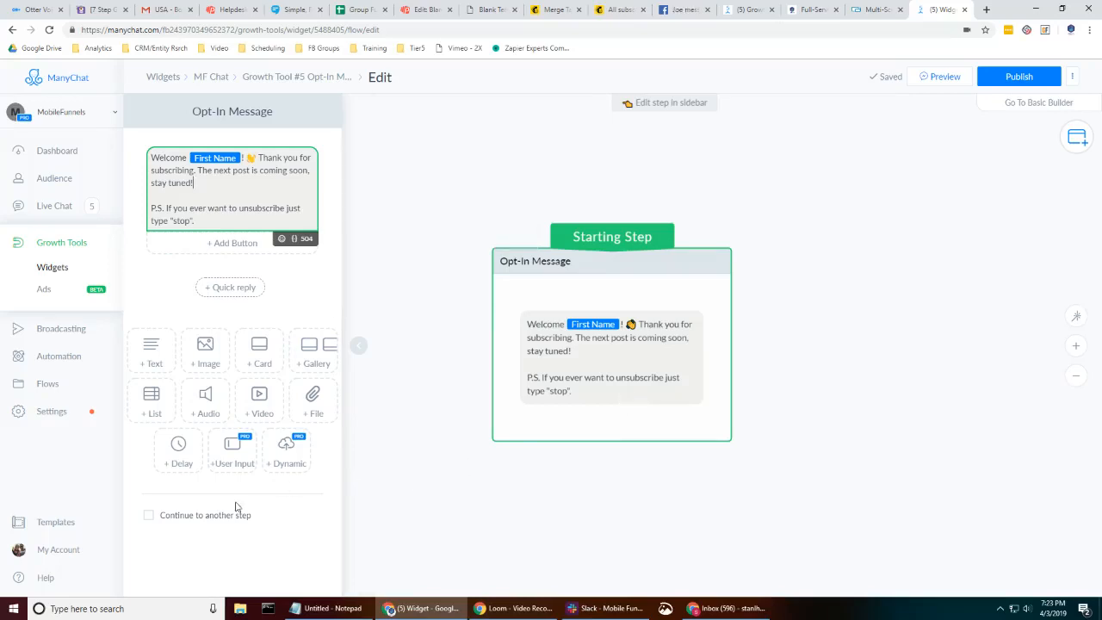
left_click(181, 518)
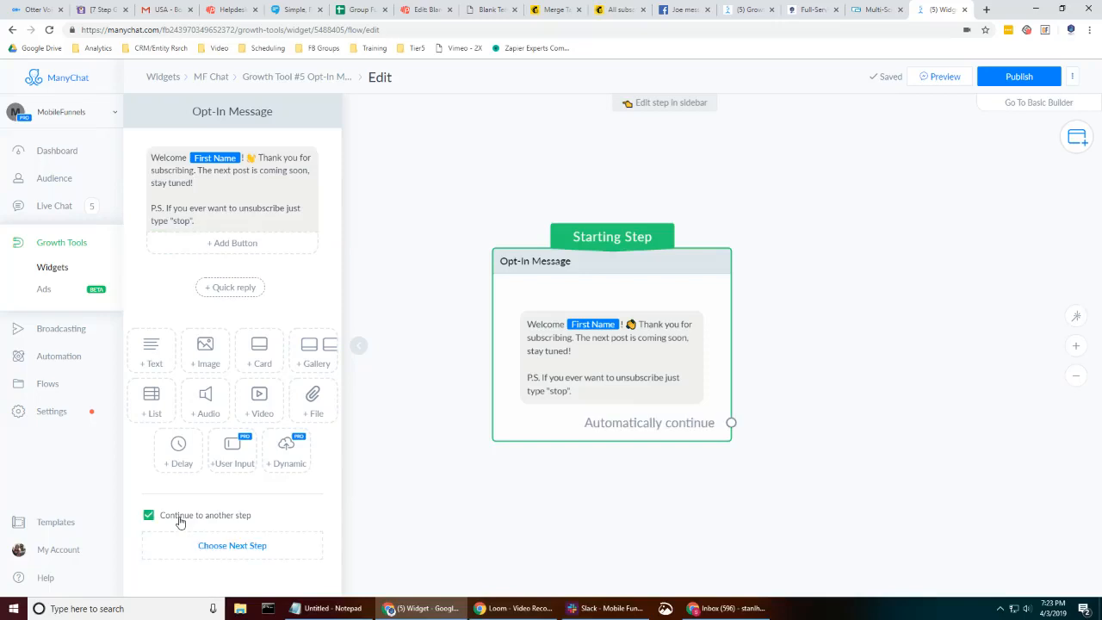
left_click(216, 547)
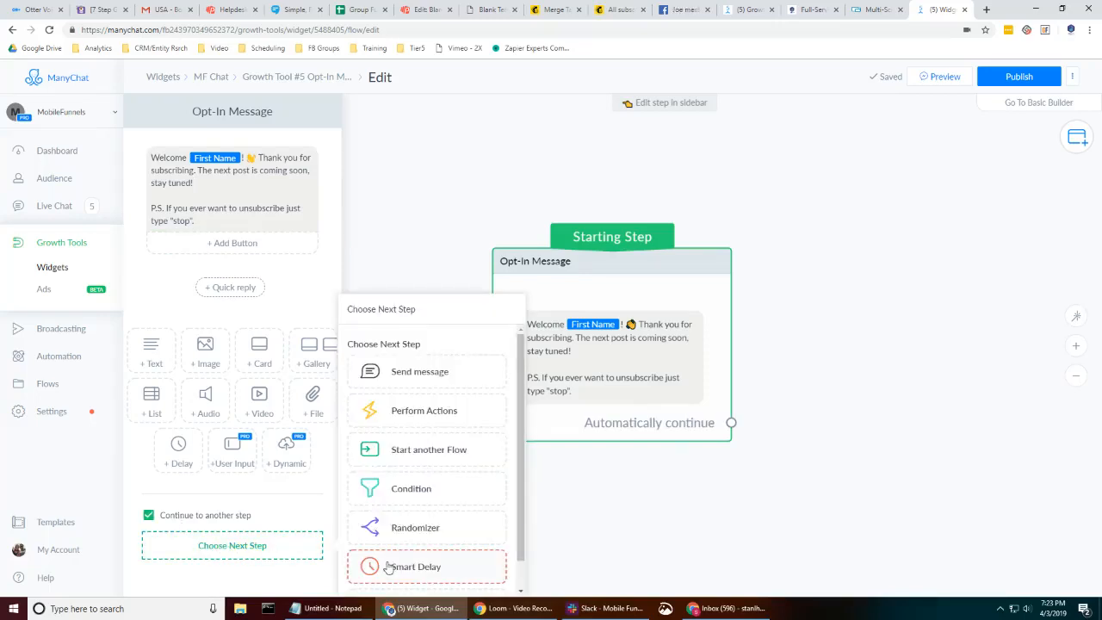
left_click(398, 467)
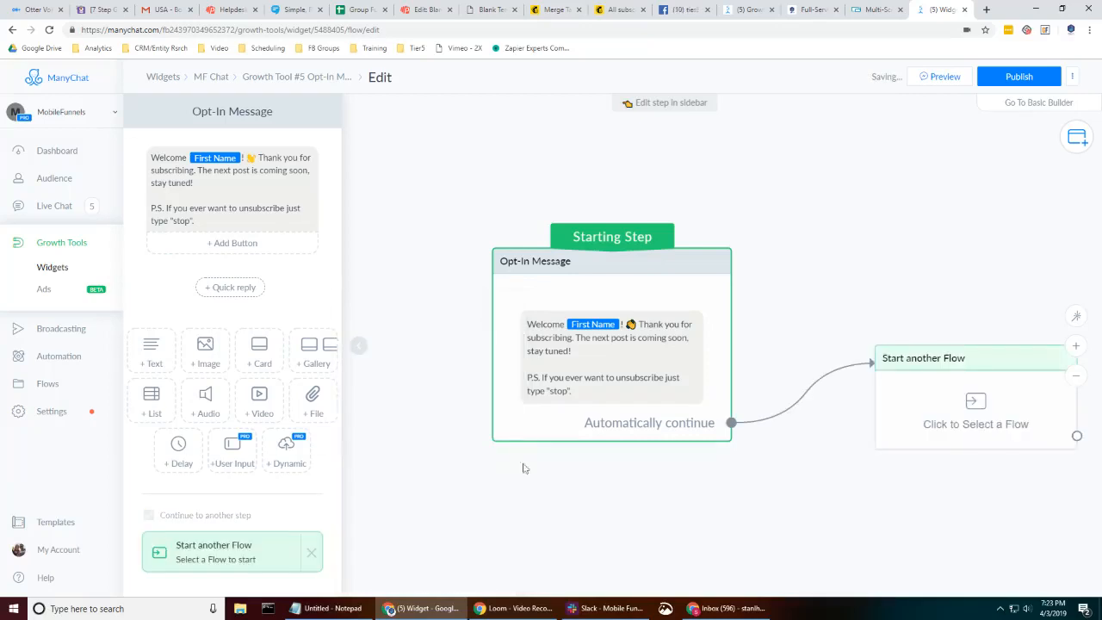
- Select the Insurance Bot - Demo Opt-In Message flow for that step and publish the flow
left_click(976, 406)
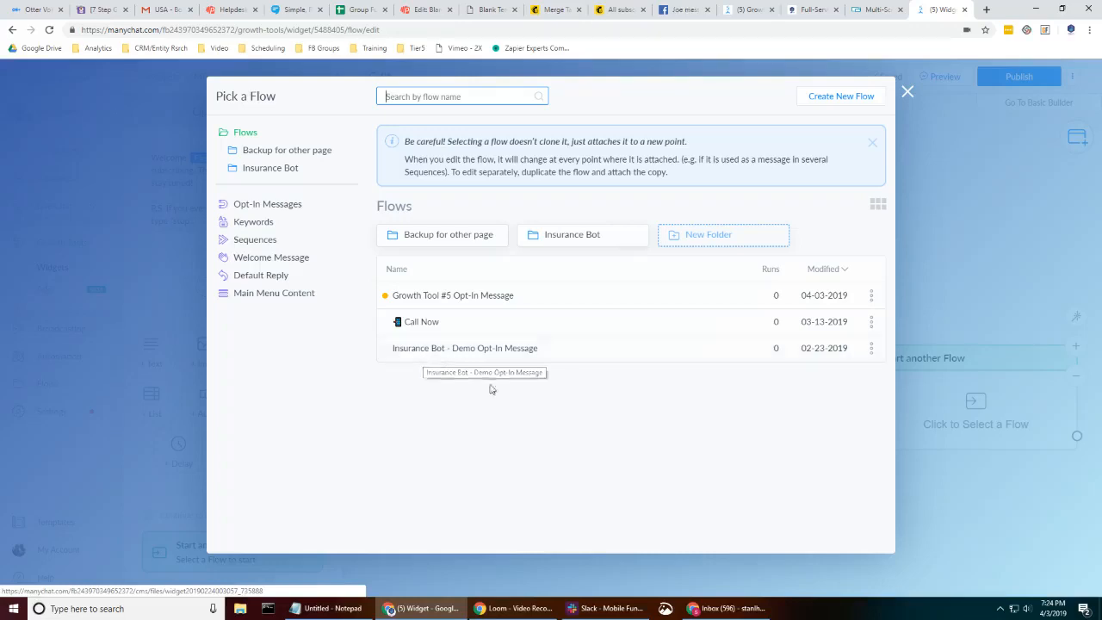
left_click(408, 352)
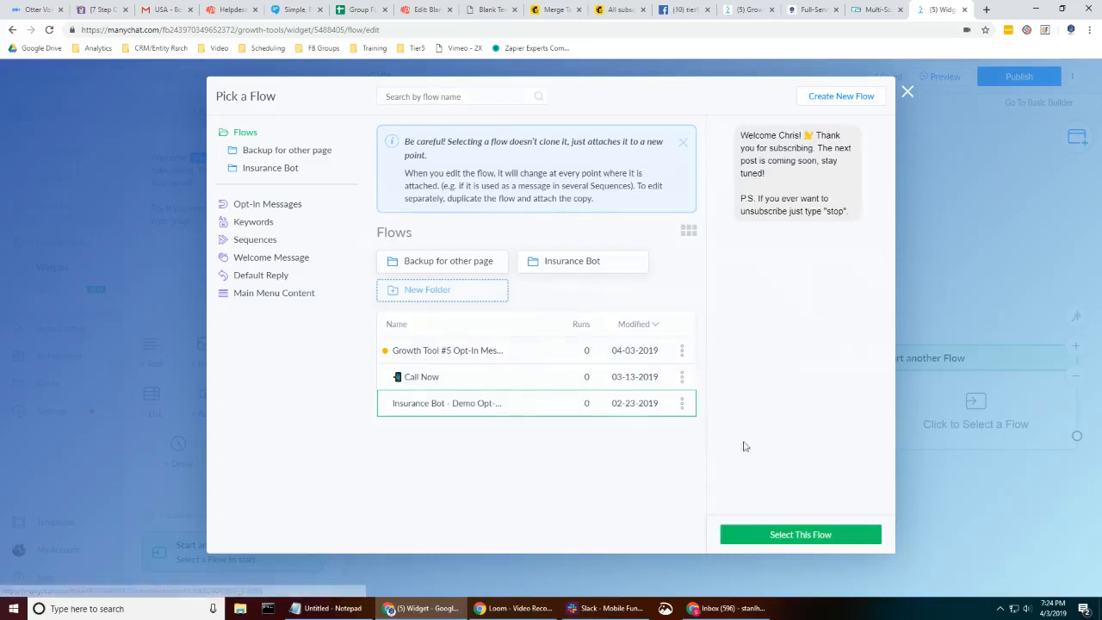
left_click(794, 537)
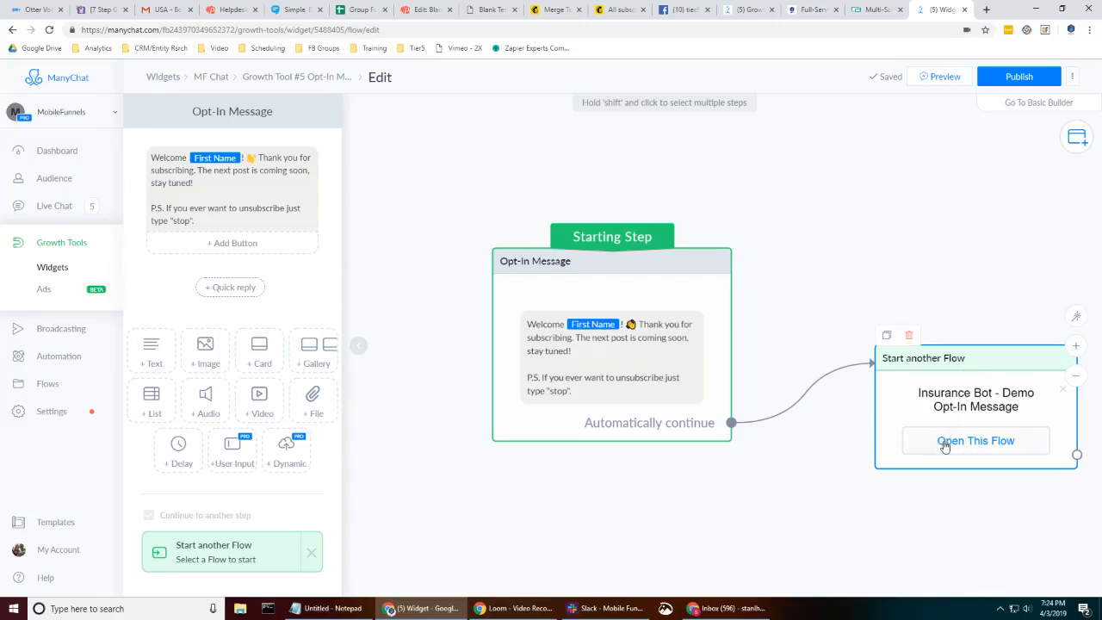
left_click(1014, 77)
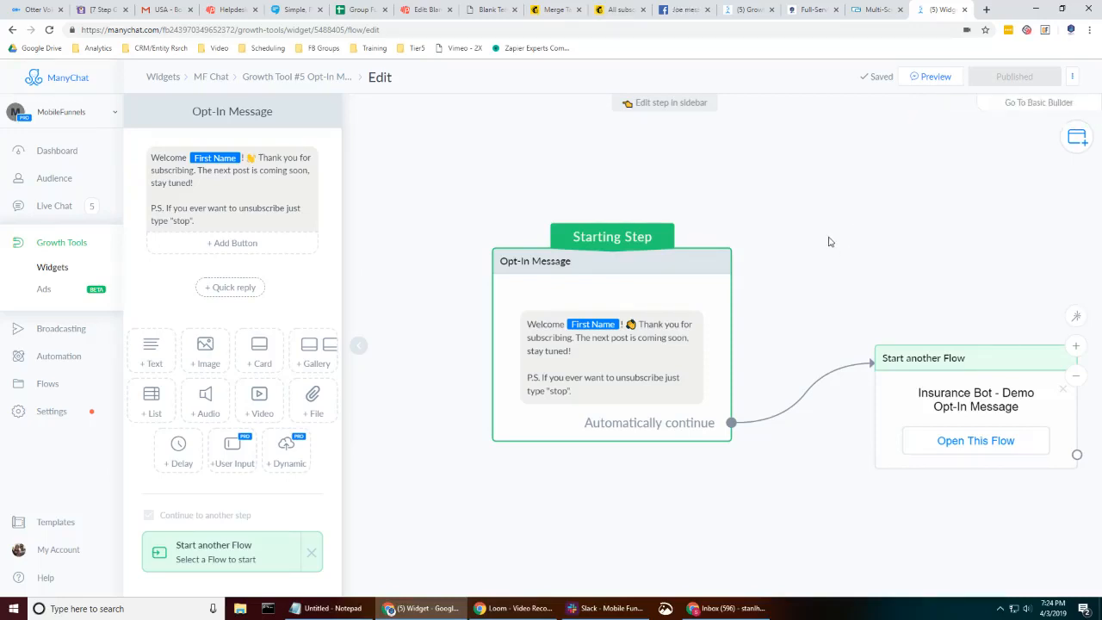
- Return to the MF Chat widget's setup and authorize mobilefunnels.com in the website setup dialog
left_click(209, 79)
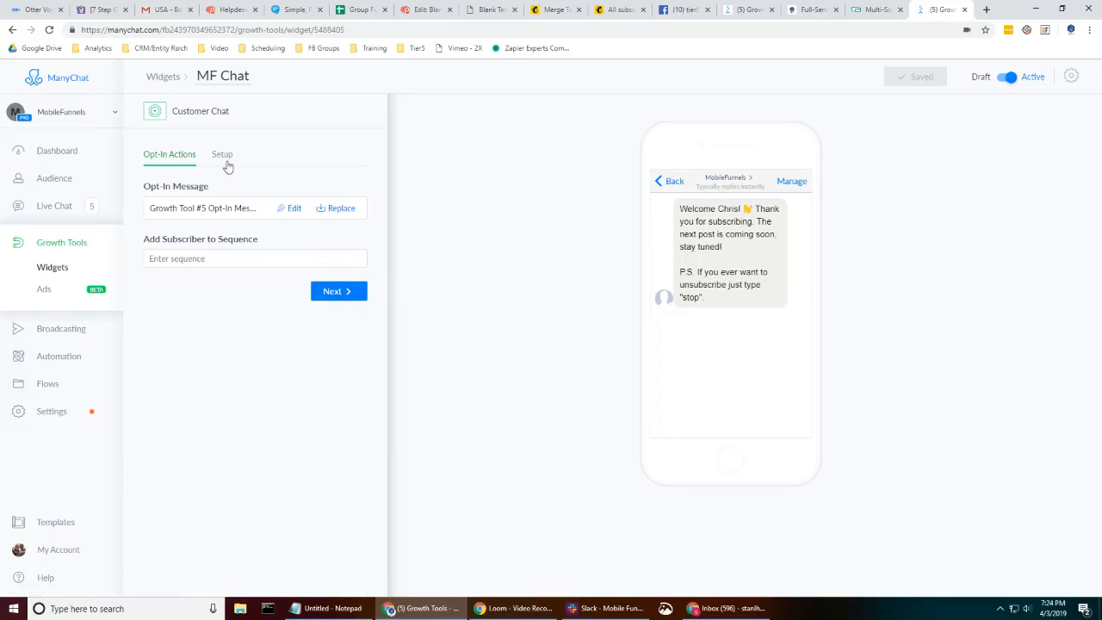
left_click(332, 293)
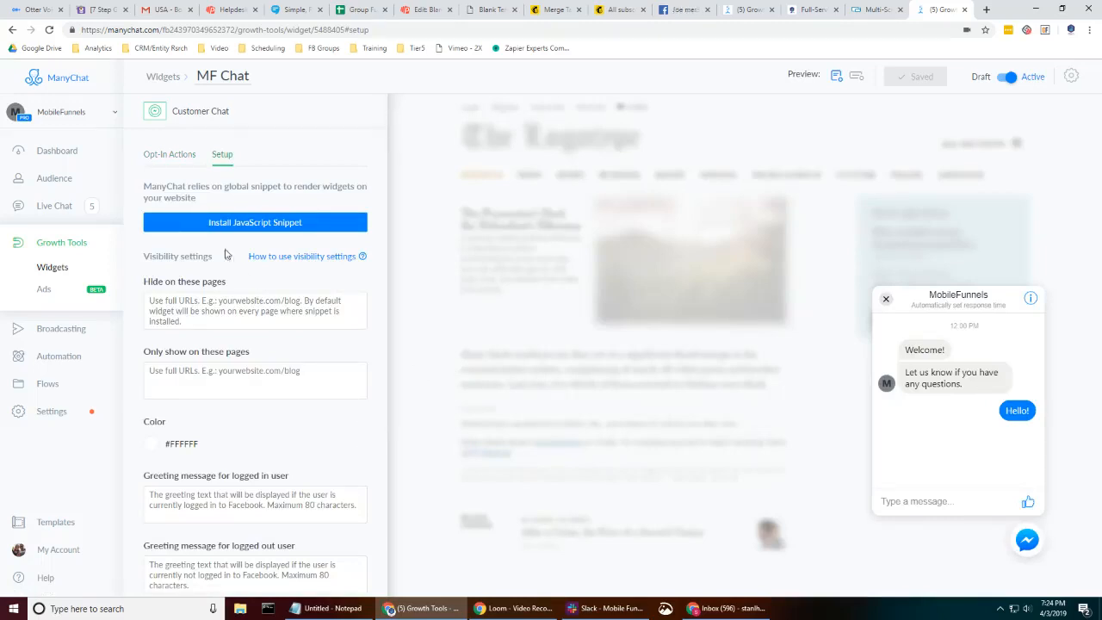
left_click(214, 226)
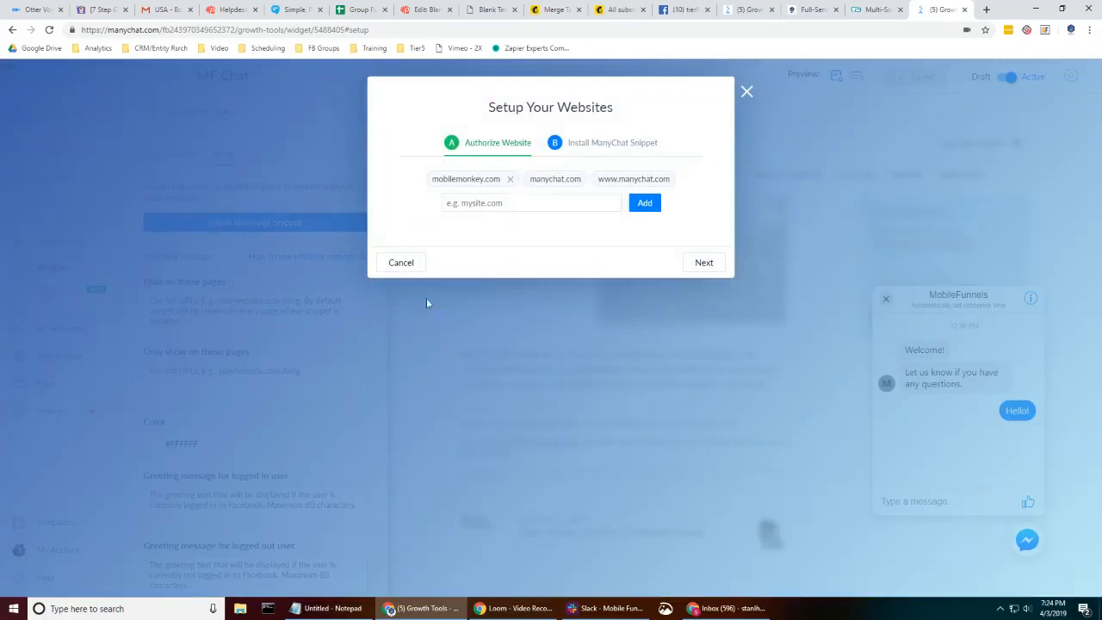
left_click(510, 203)
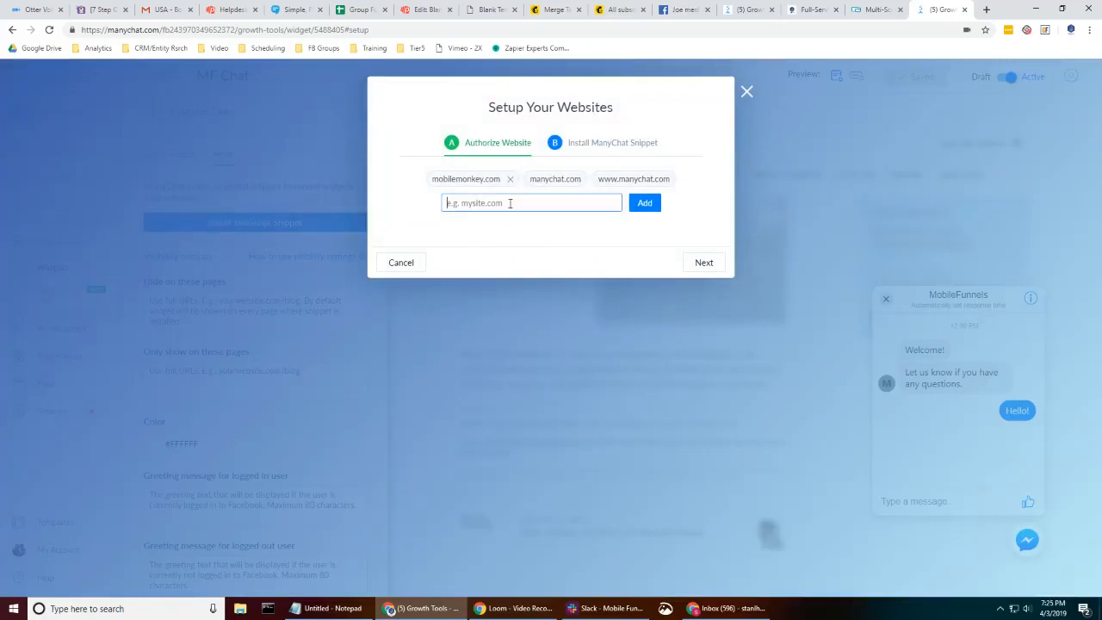
type("mobilefunnels.com")
left_click(649, 205)
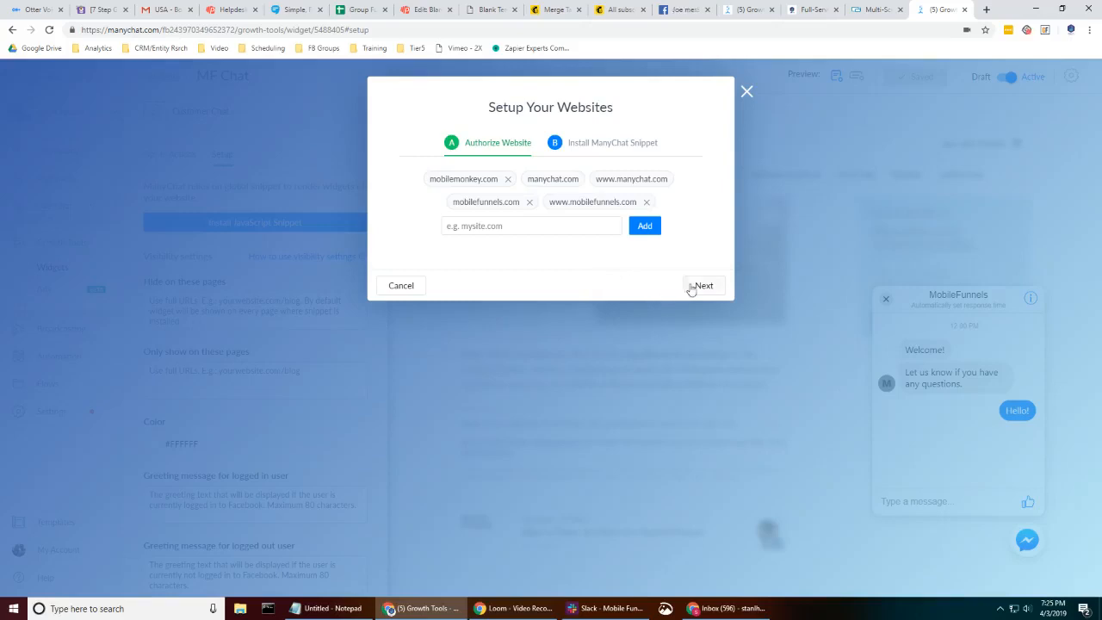
left_click(697, 287)
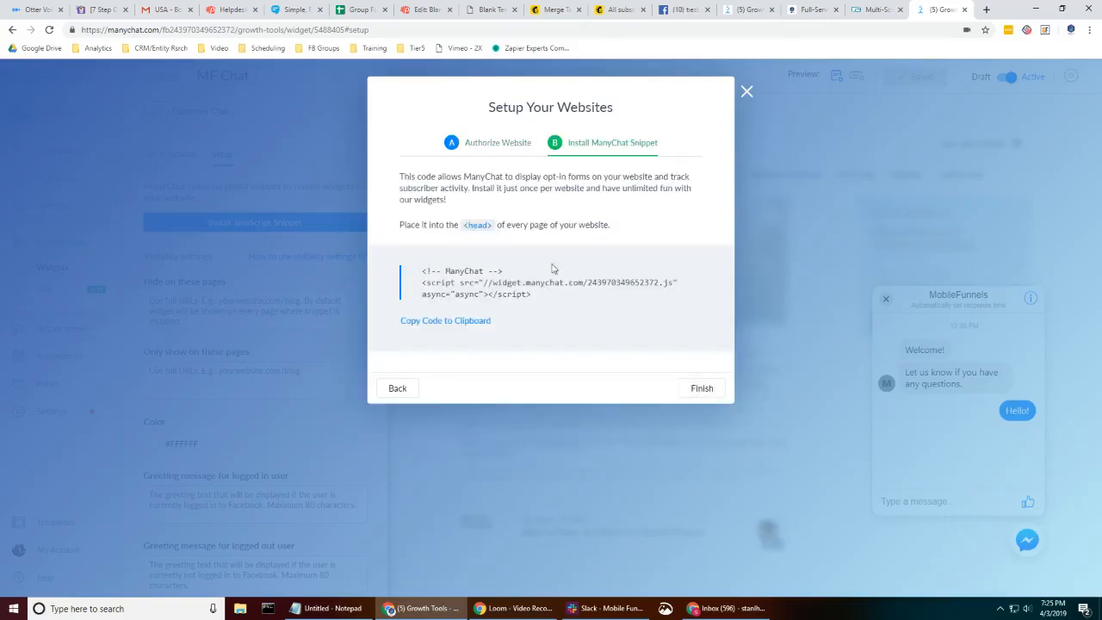
- Copy the ManyChat JavaScript snippet to the clipboard and finish the website setup
left_click(425, 323)
left_click(702, 391)
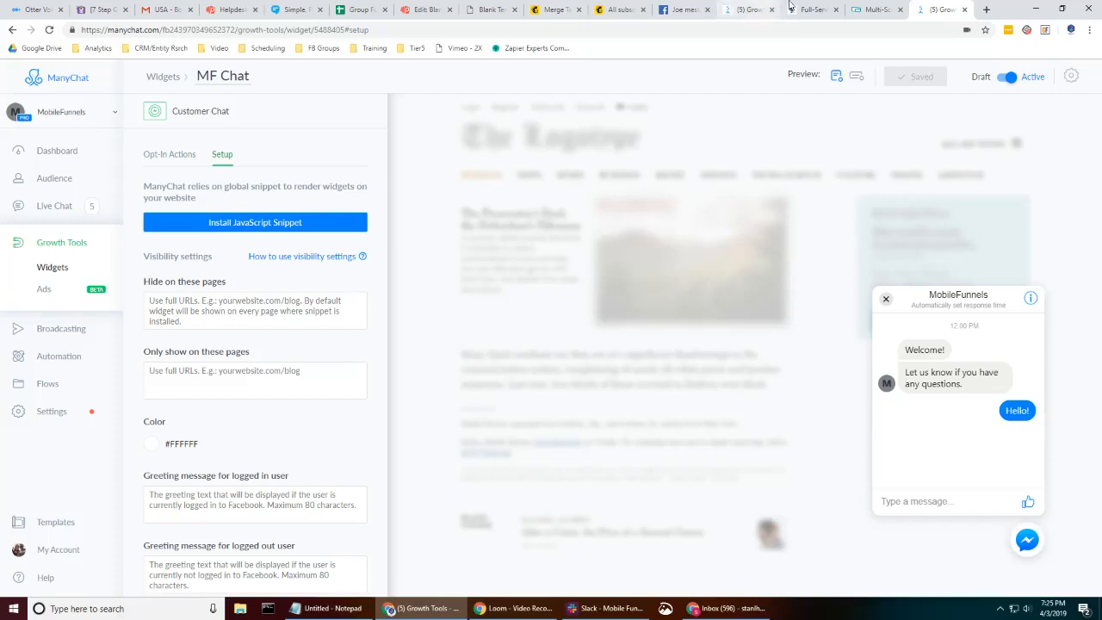
- In the site editor, open the Header HTML site settings containing the ManyChat snippet and save them
left_click(864, 9)
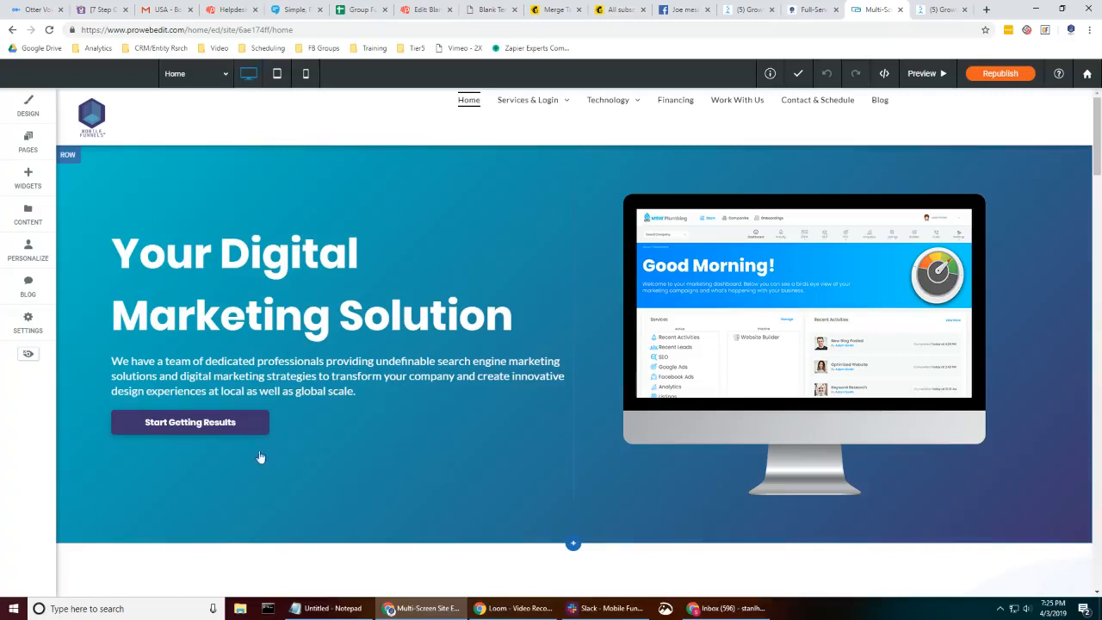
left_click(28, 320)
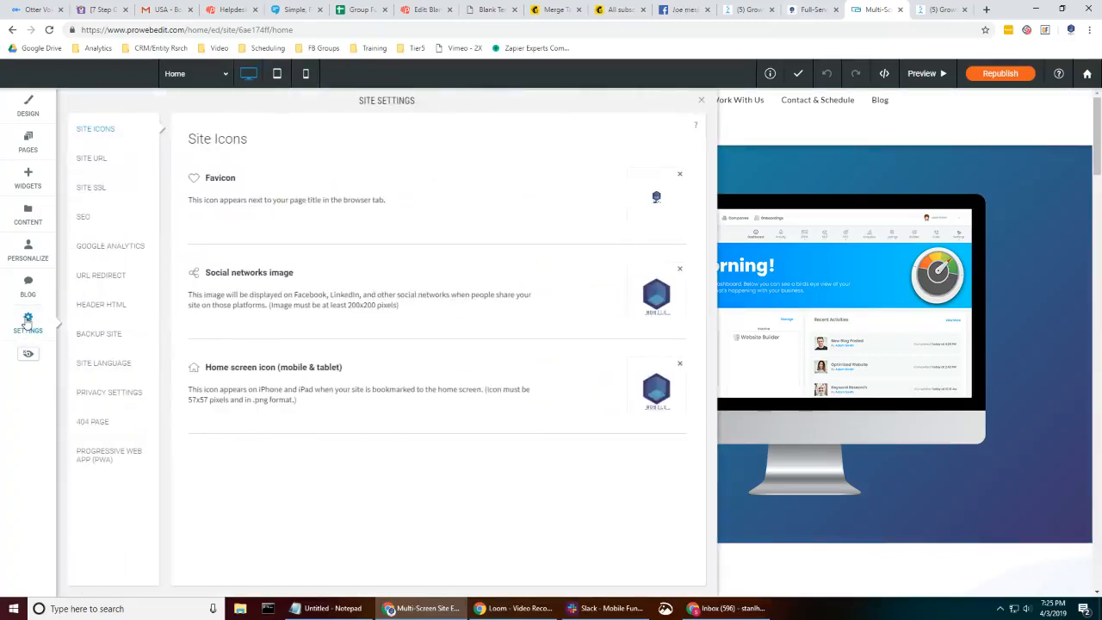
left_click(82, 306)
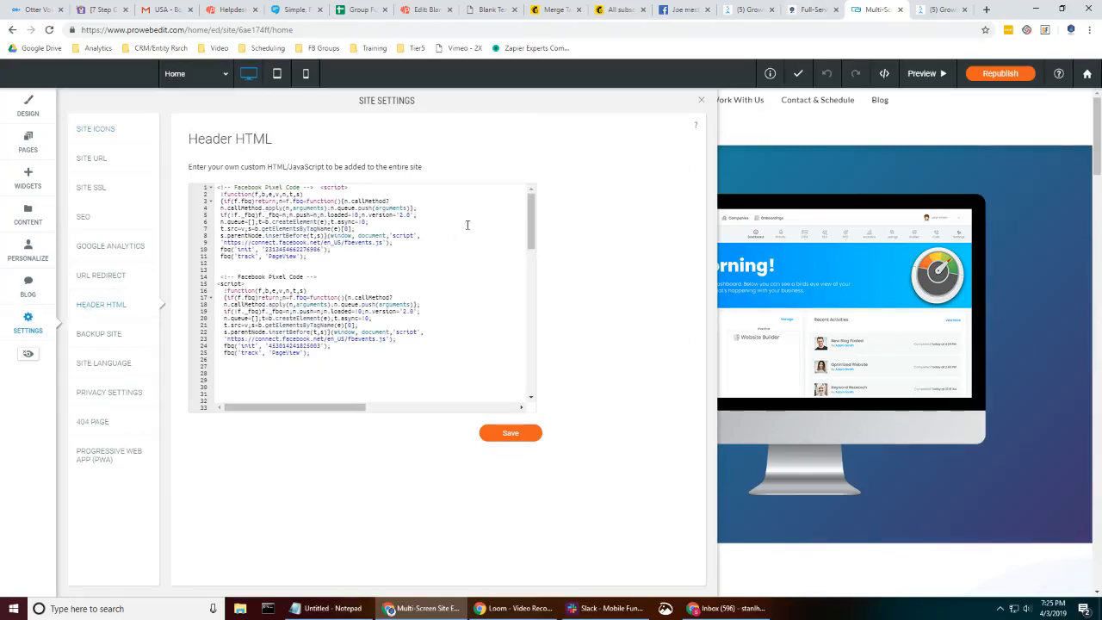
left_click_drag(530, 215, 573, 296)
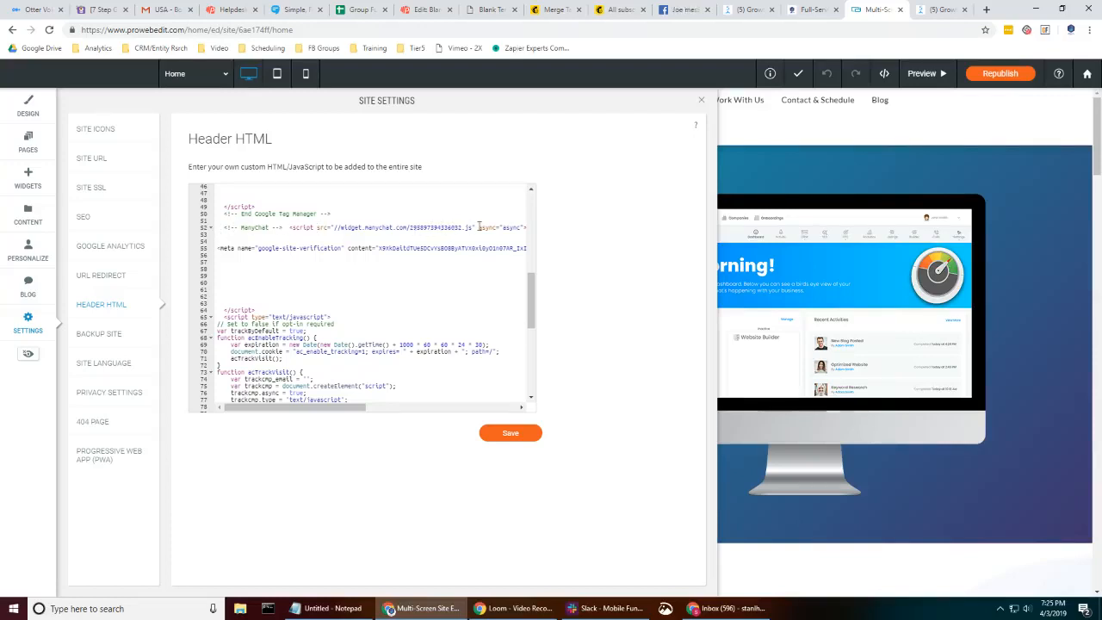
left_click(940, 10)
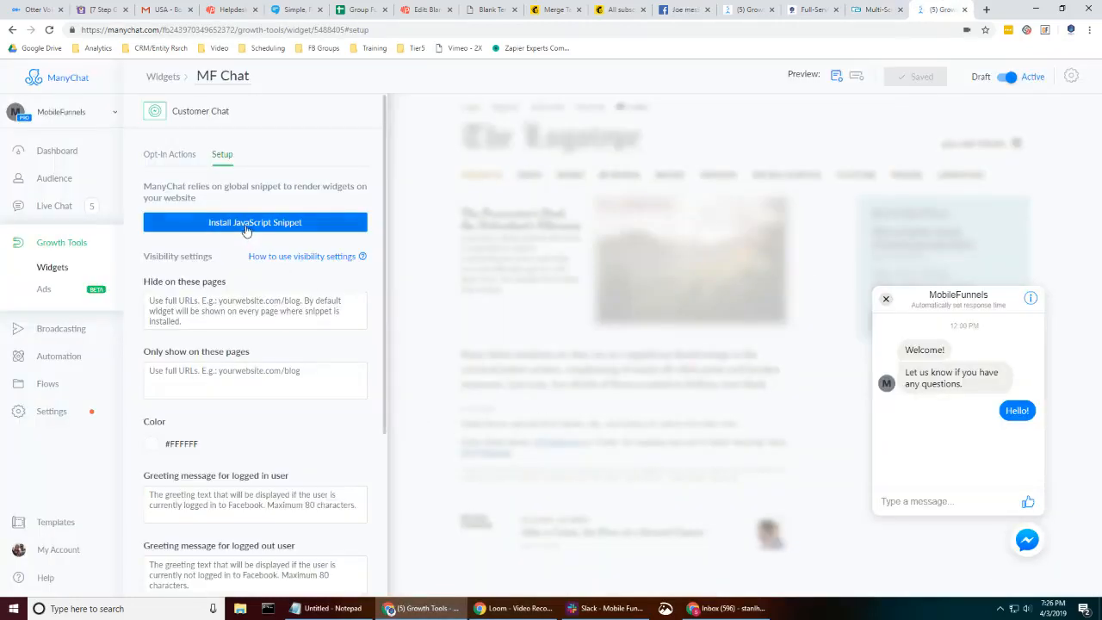
left_click(877, 9)
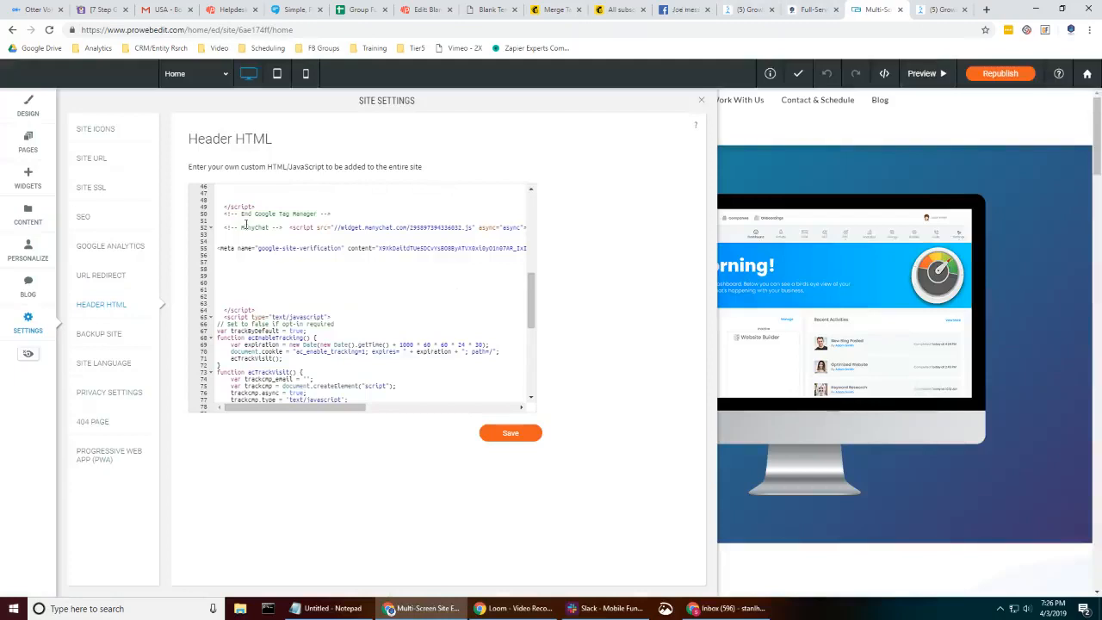
left_click(510, 435)
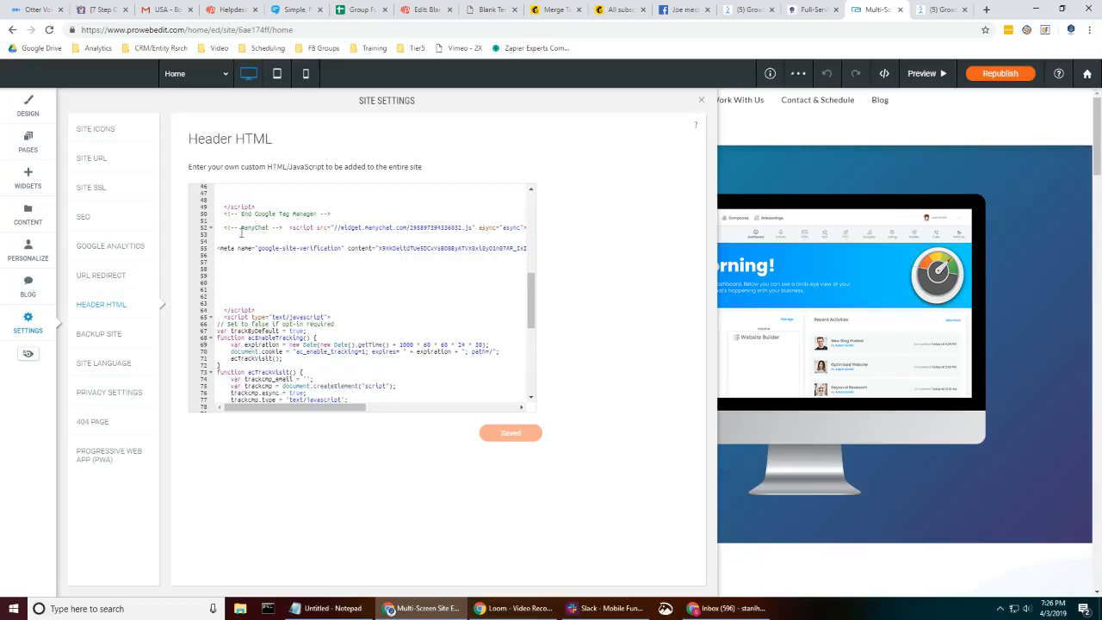
- Close the site settings and republish the site
scroll(324, 341, "down", 8)
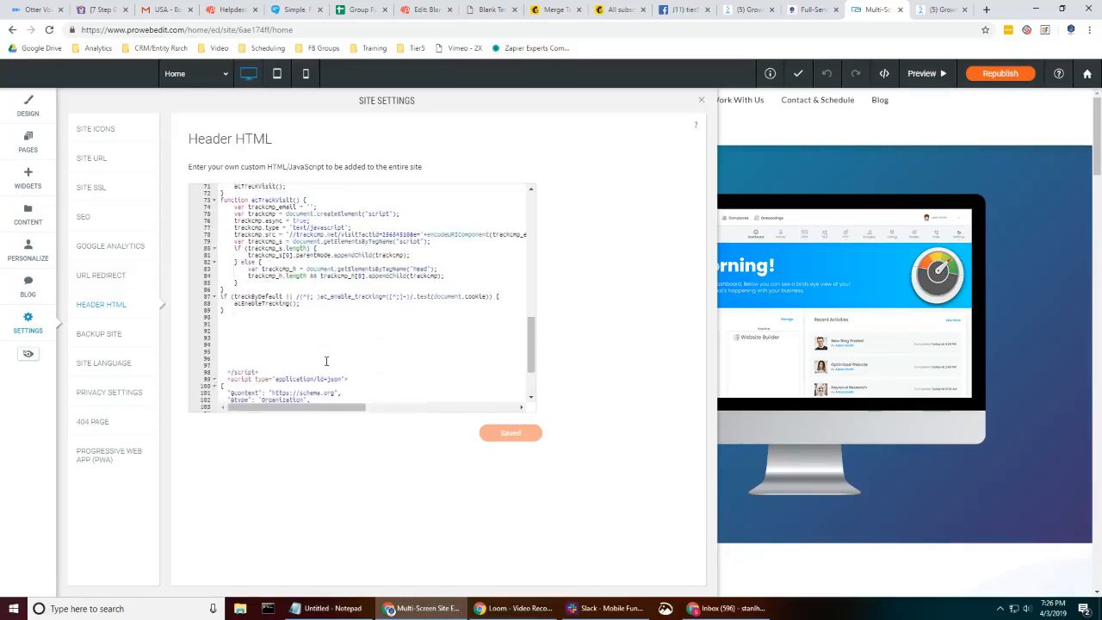
scroll(325, 314, "up", 12)
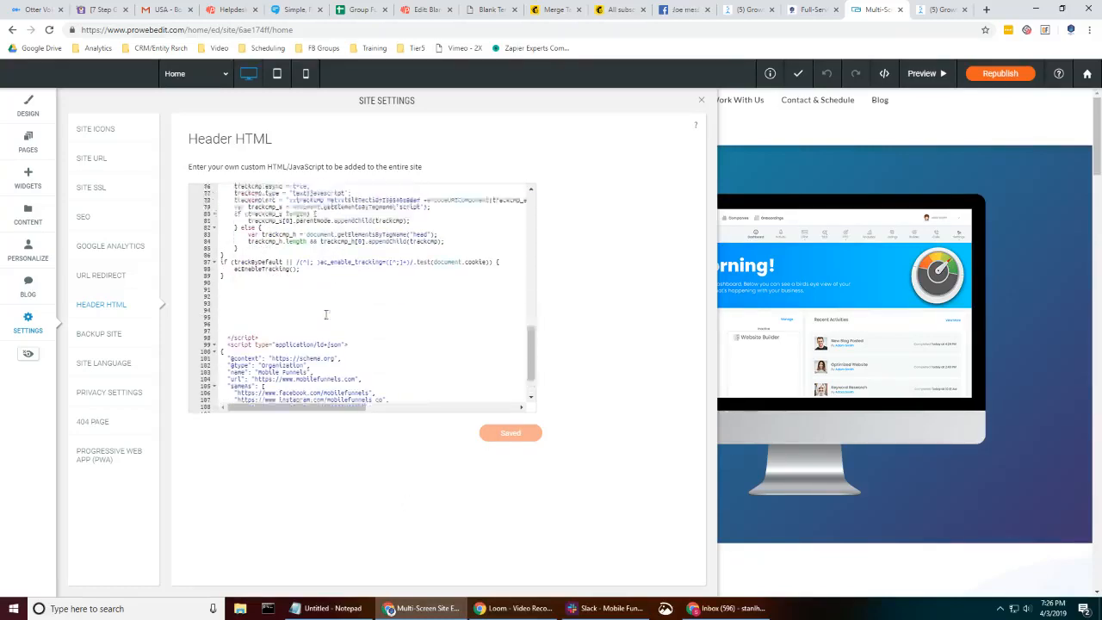
scroll(326, 314, "up", 6)
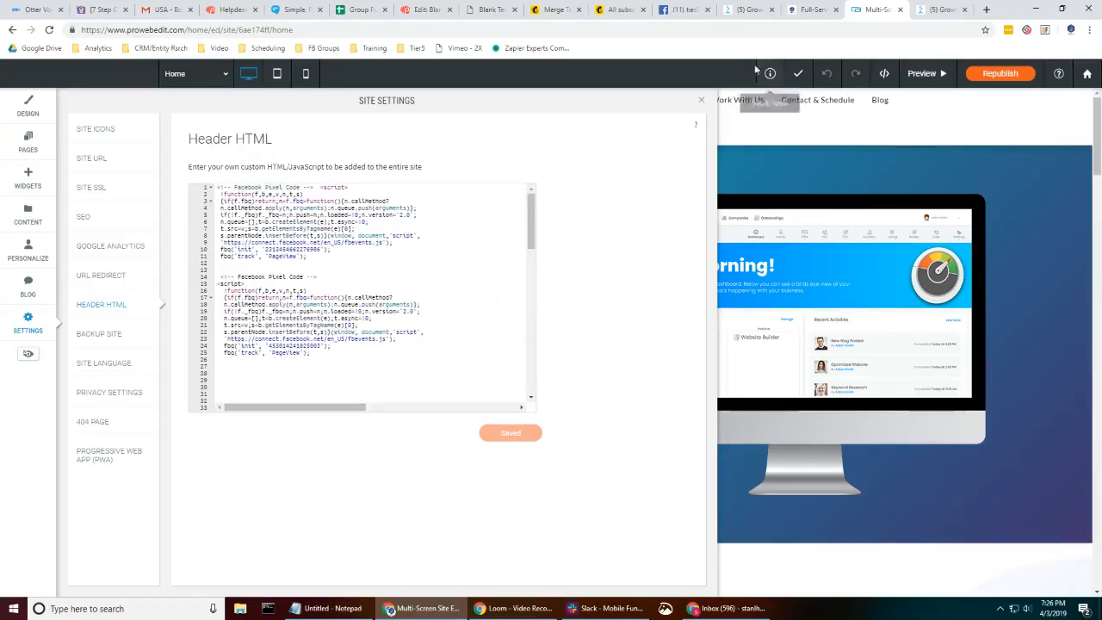
left_click(701, 101)
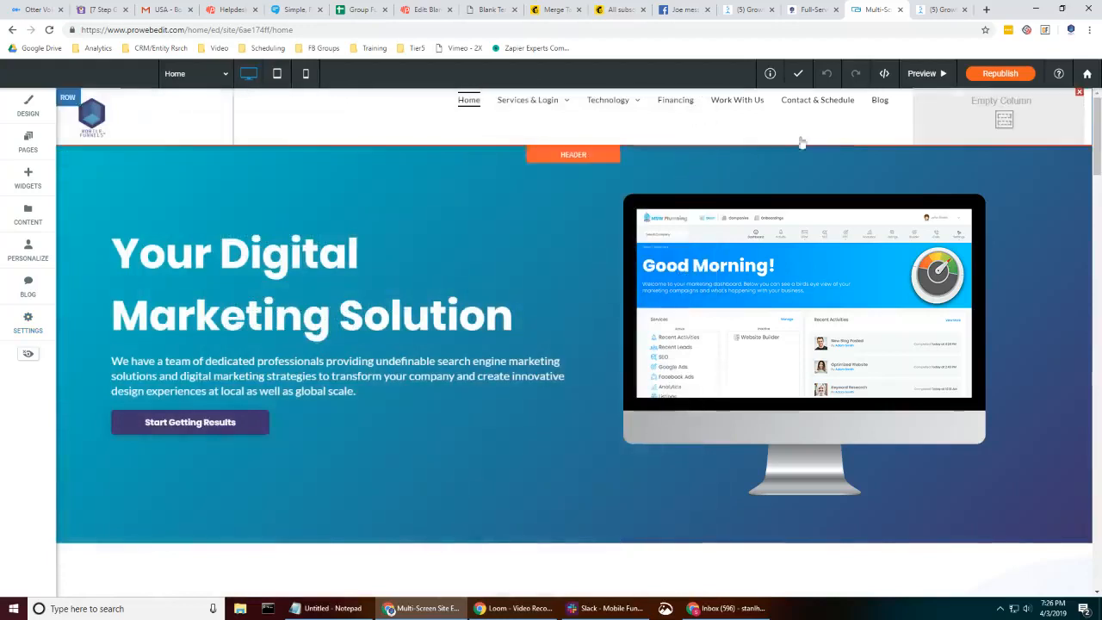
left_click(997, 74)
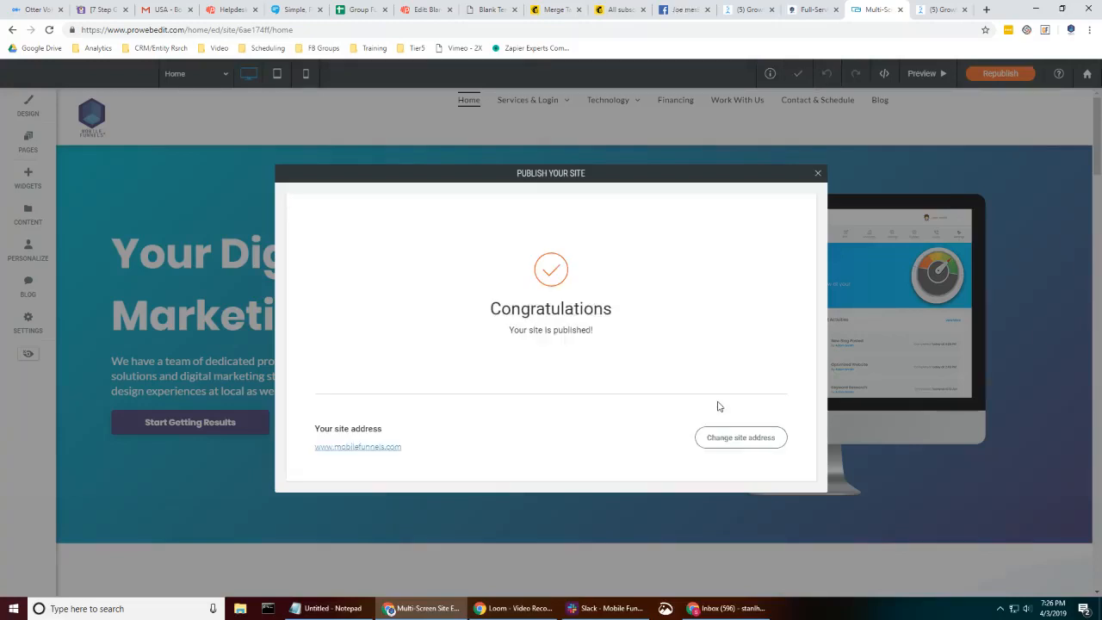
left_click(819, 173)
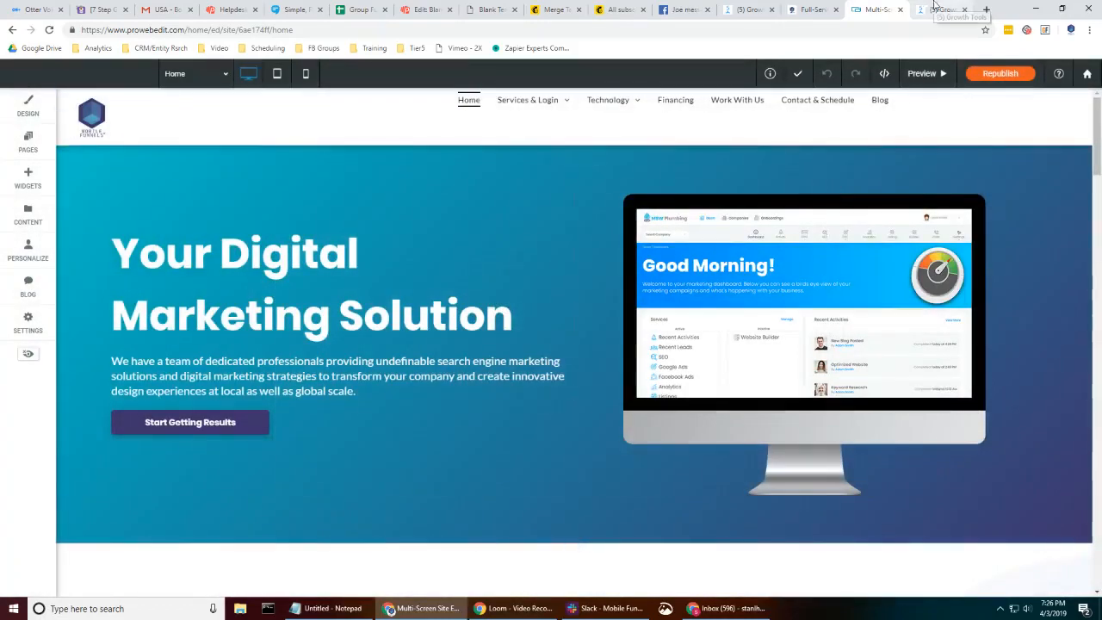
- Reload the live mobilefunnels.com site to view the chat widget
left_click(811, 9)
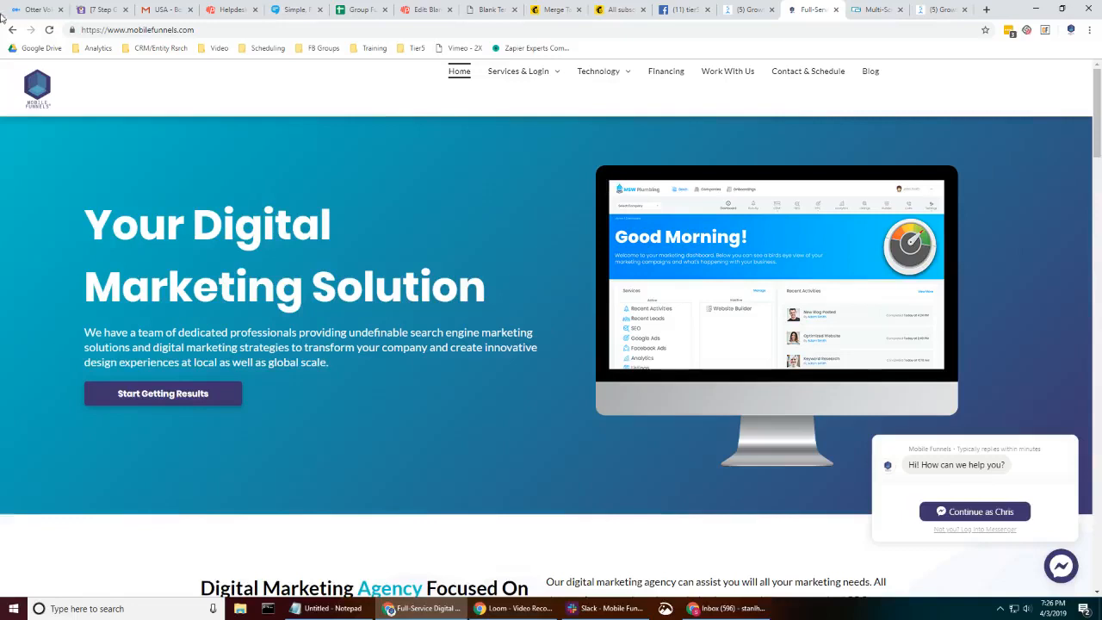
left_click(50, 29)
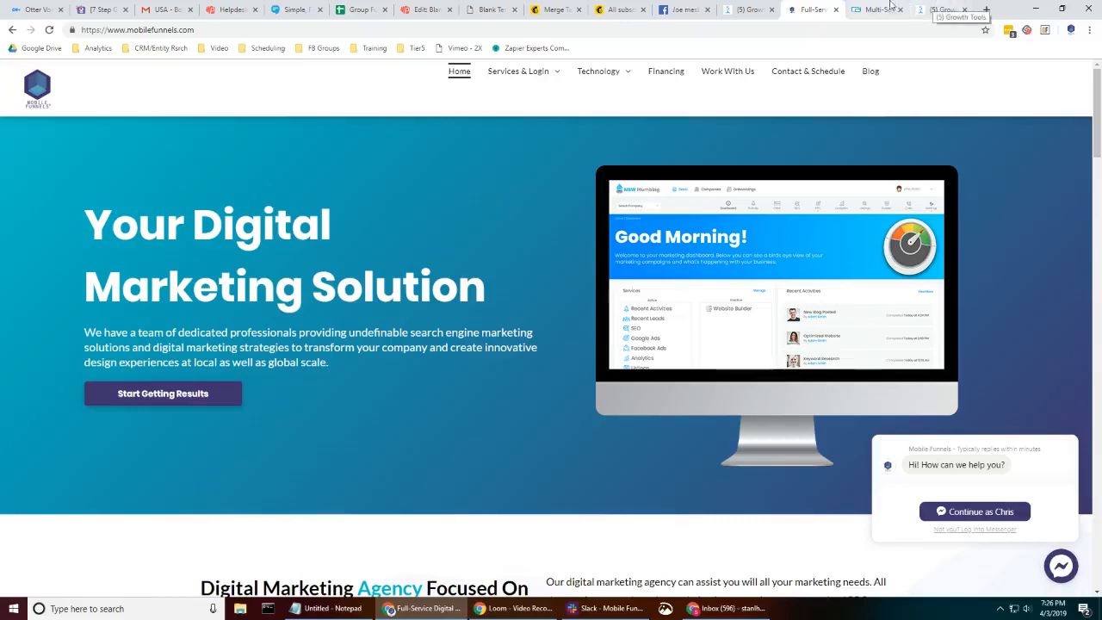
- Set the MF Chat widget to show only the Messenger bubble when first seen
left_click(942, 9)
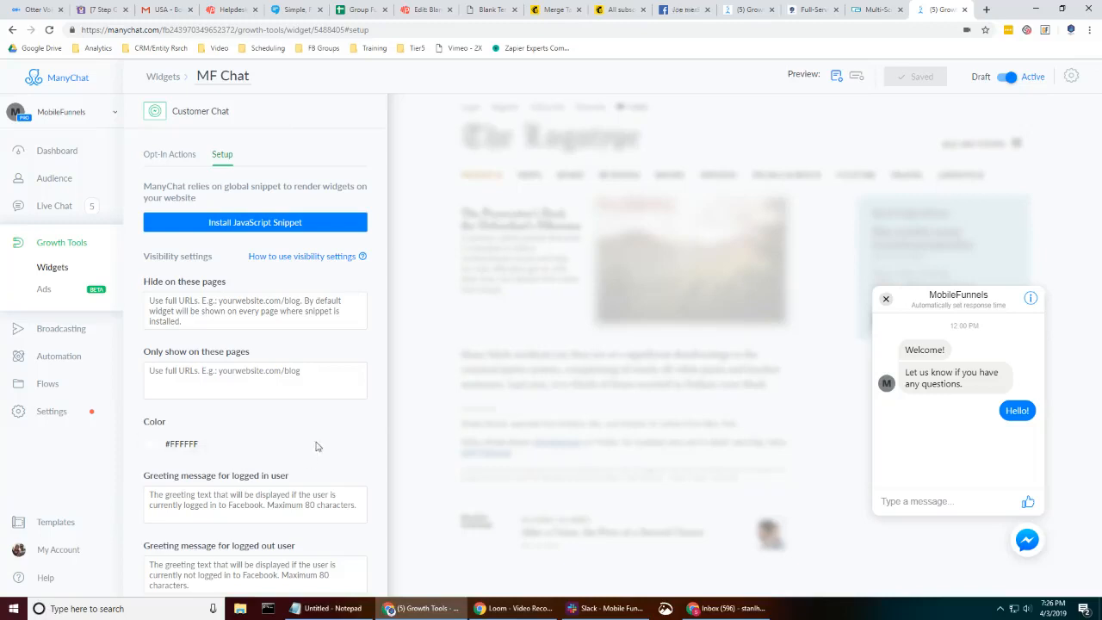
scroll(315, 444, "down", 2)
scroll(315, 443, "down", 1)
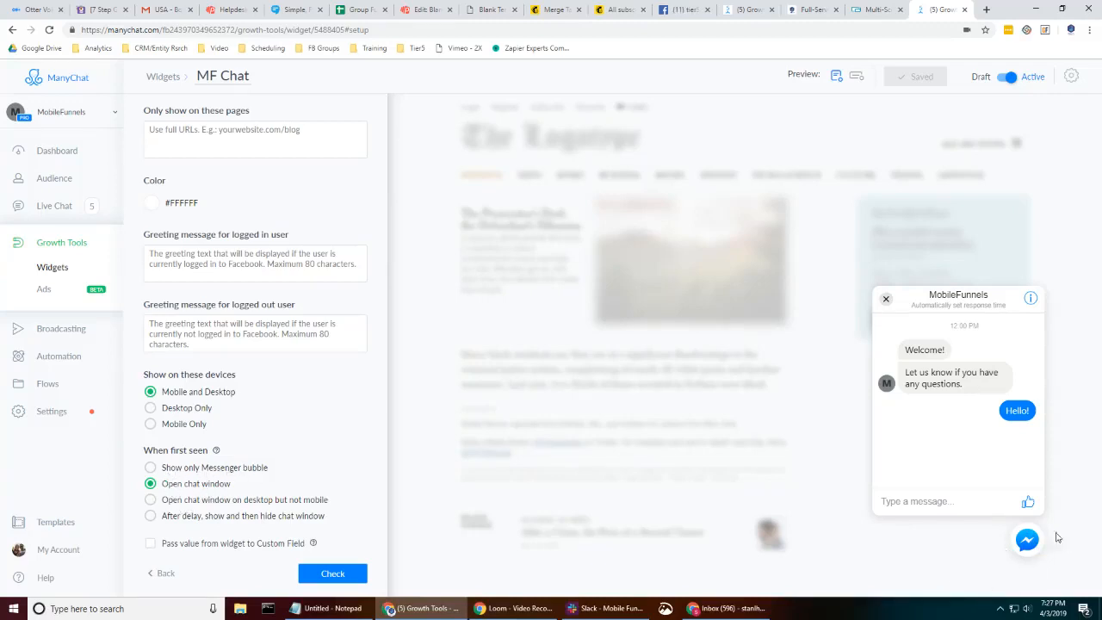
left_click(188, 470)
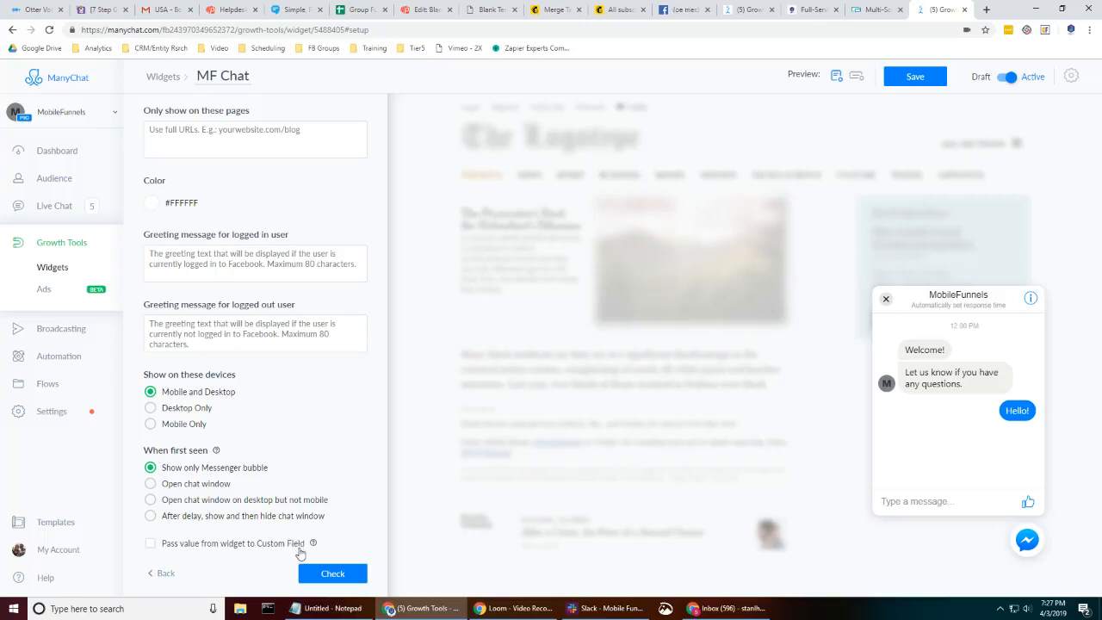
- Set the widget color to #FBC02D
scroll(308, 486, "up", 5)
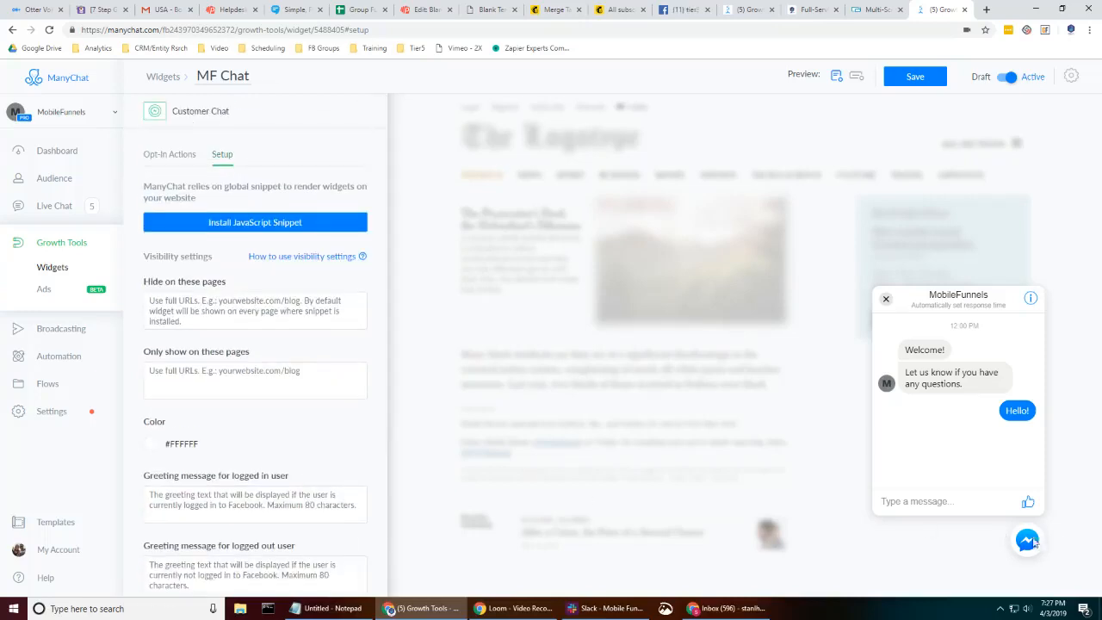
left_click(869, 9)
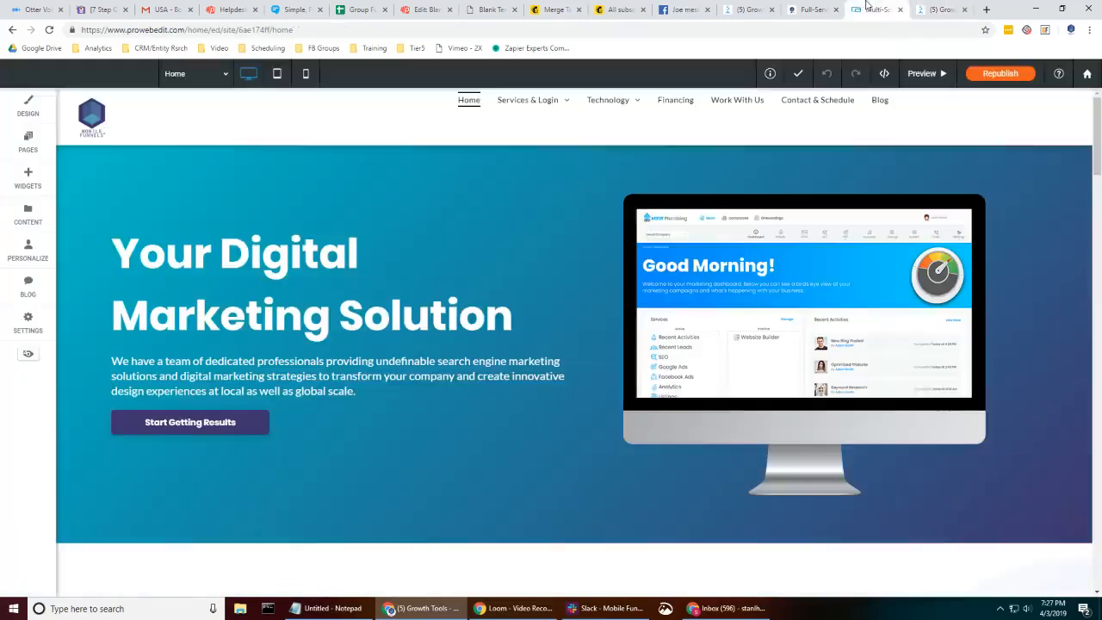
left_click(813, 9)
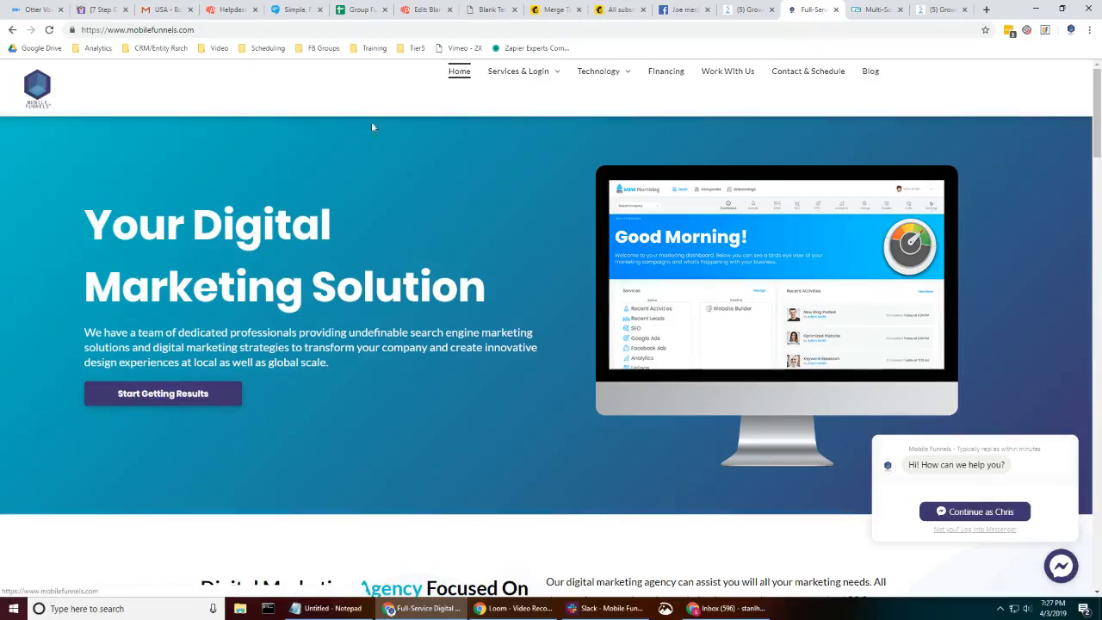
left_click(934, 9)
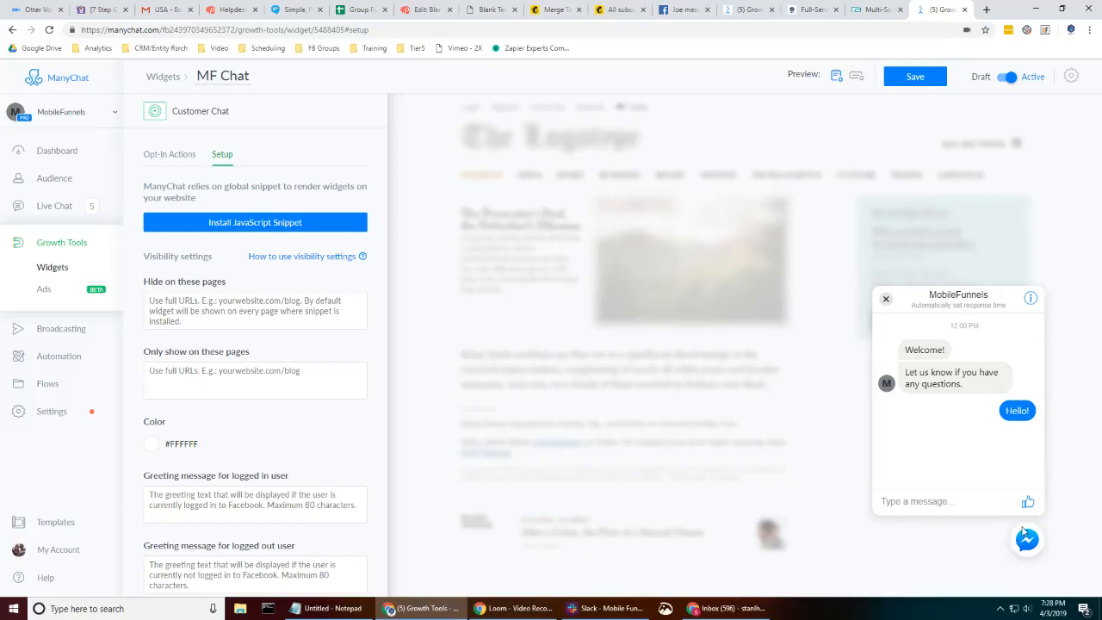
left_click(154, 452)
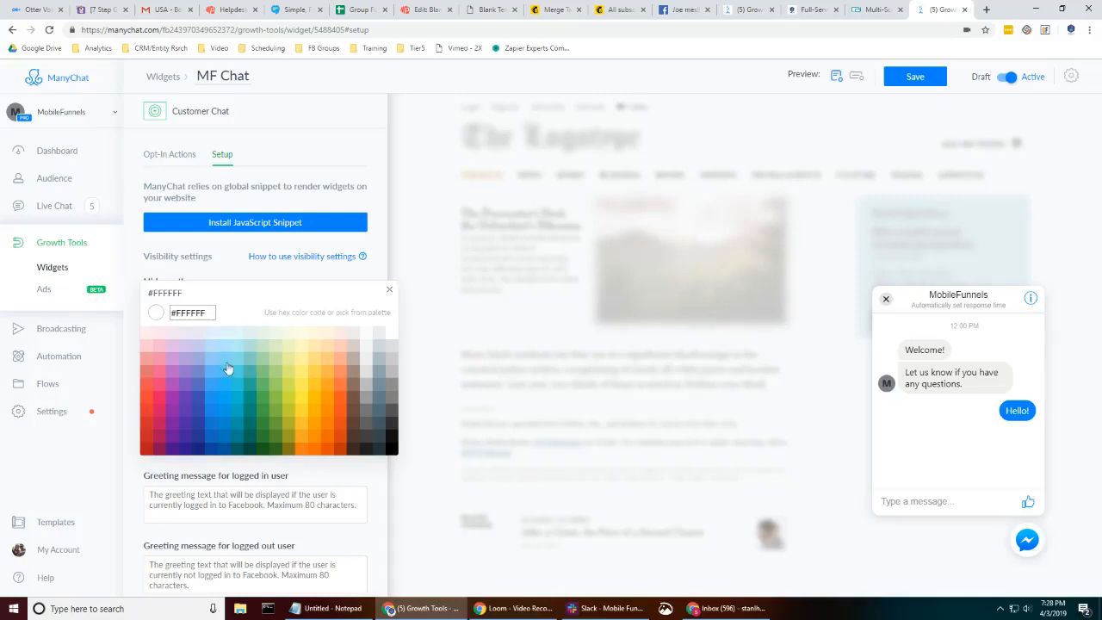
left_click(307, 428)
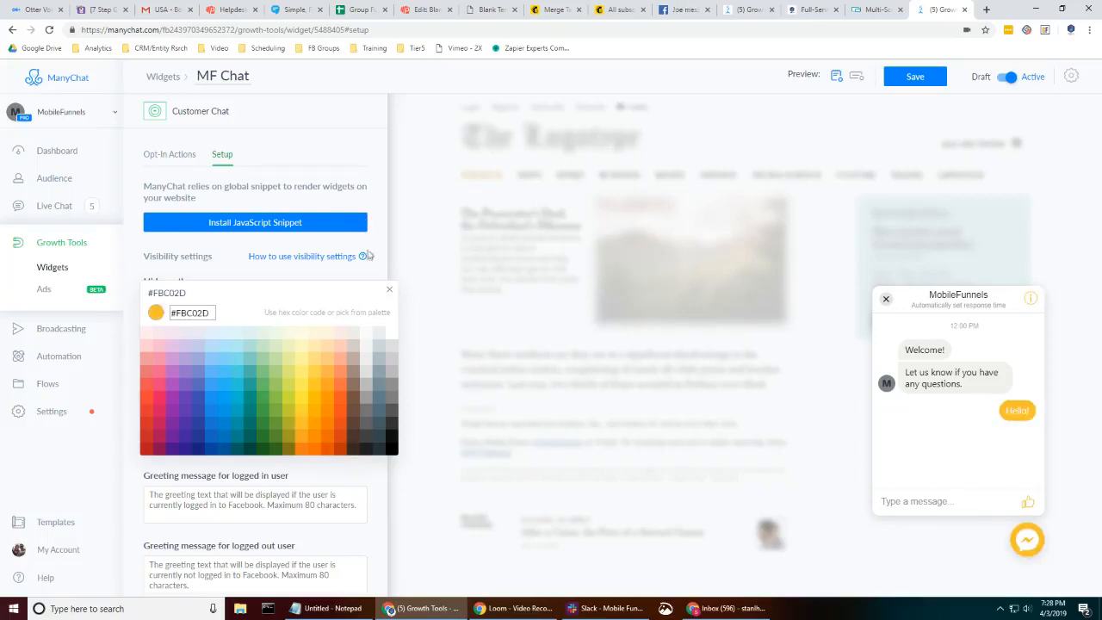
left_click(389, 291)
- Open the widget check, discarding the unsaved widget changes
scroll(361, 441, "down", 2)
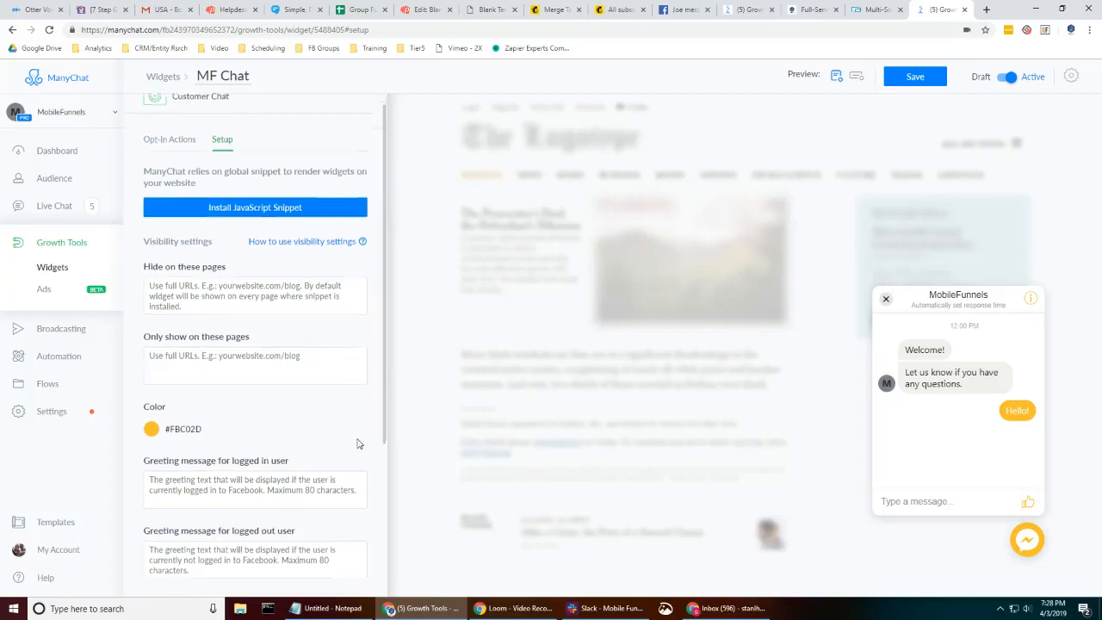
scroll(358, 439, "down", 1)
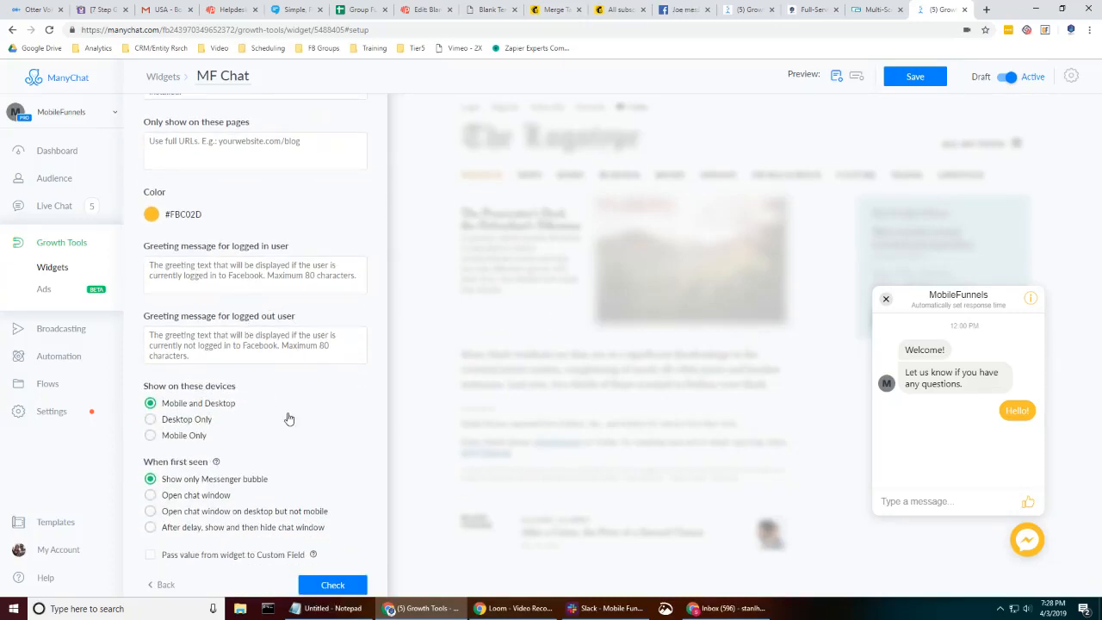
scroll(289, 419, "down", 1)
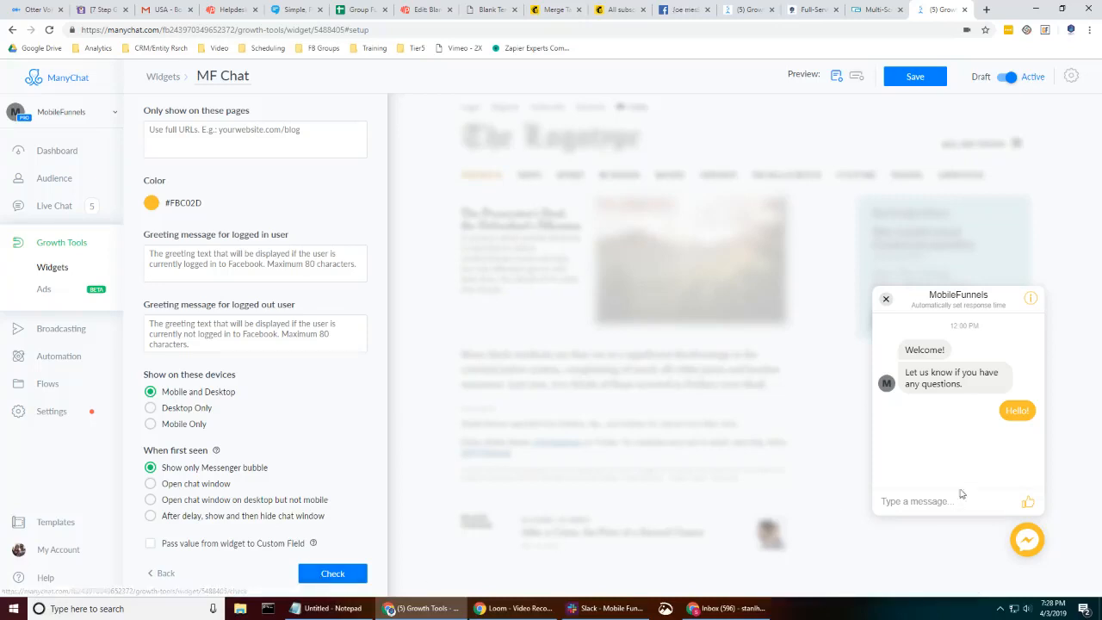
scroll(337, 257, "up", 3)
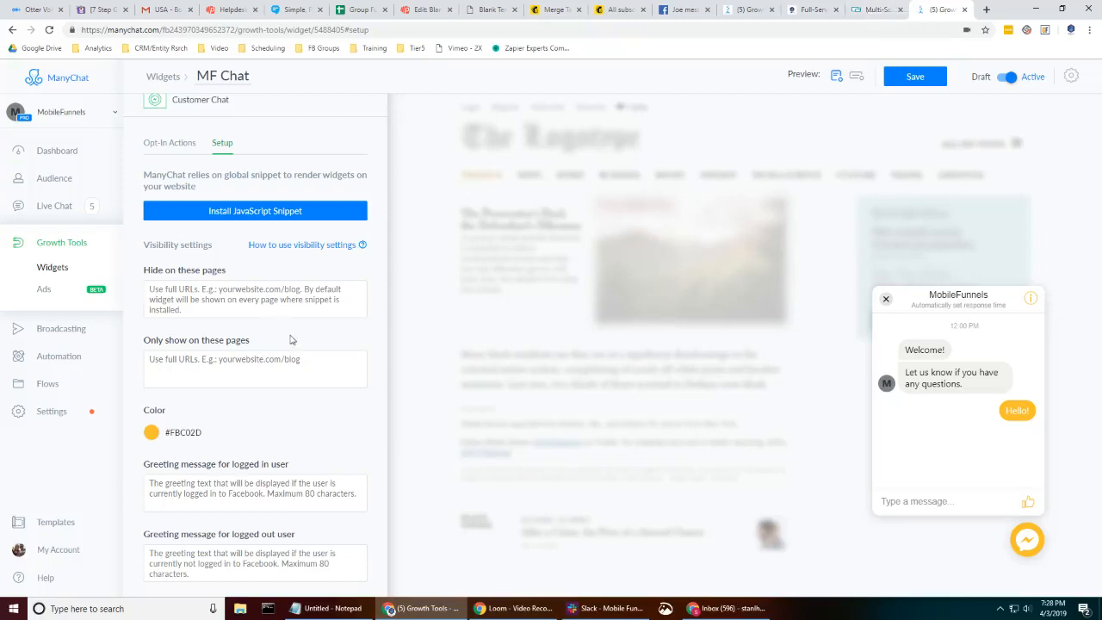
scroll(314, 387, "down", 3)
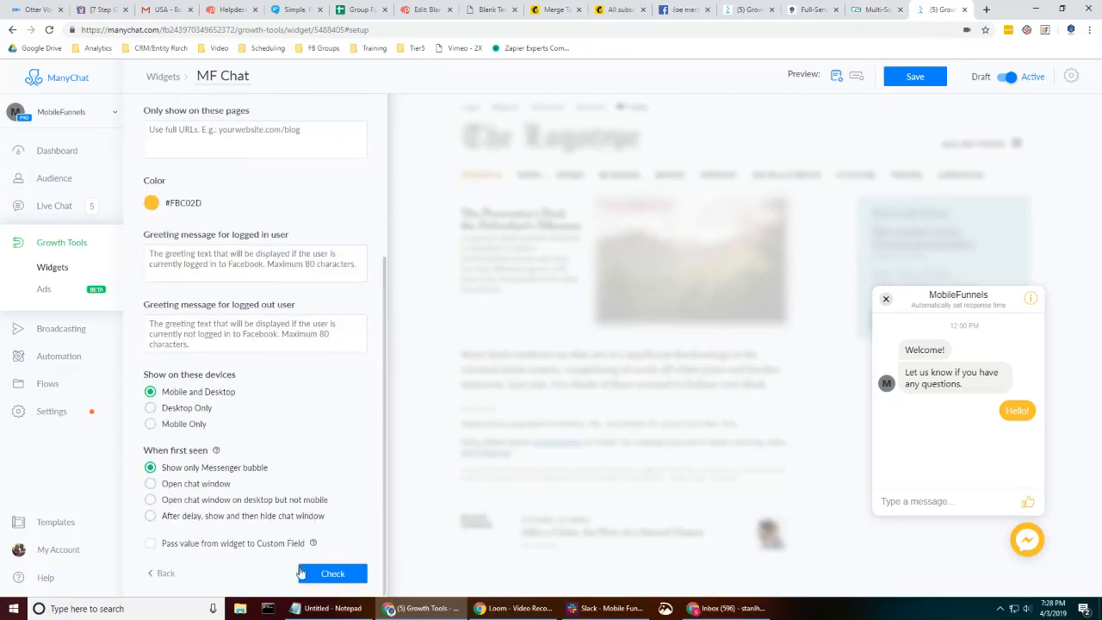
left_click(318, 574)
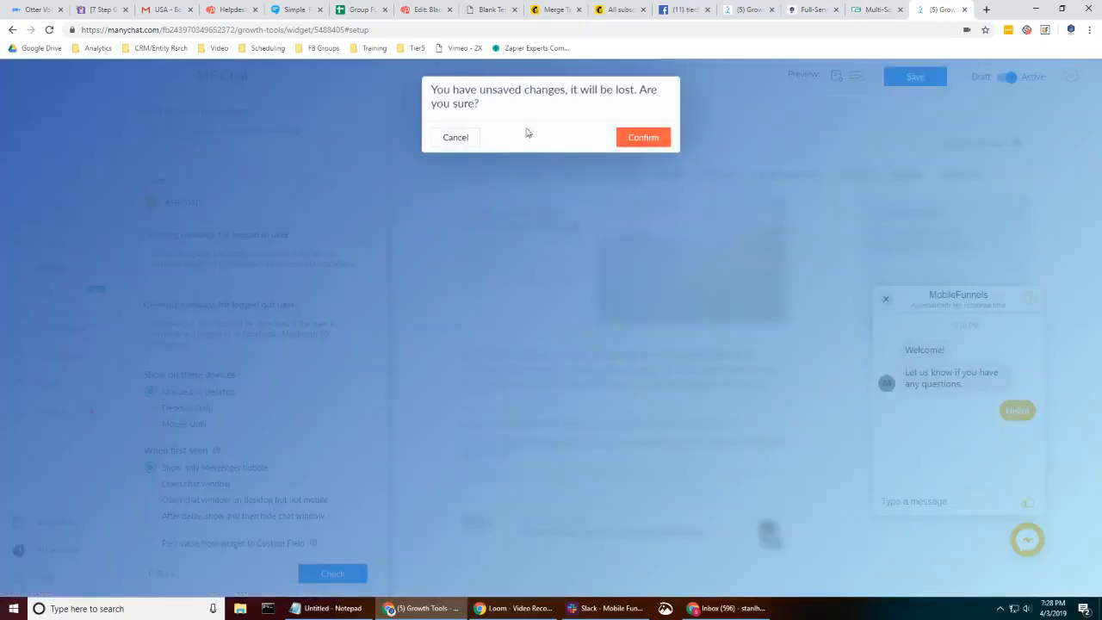
left_click(641, 138)
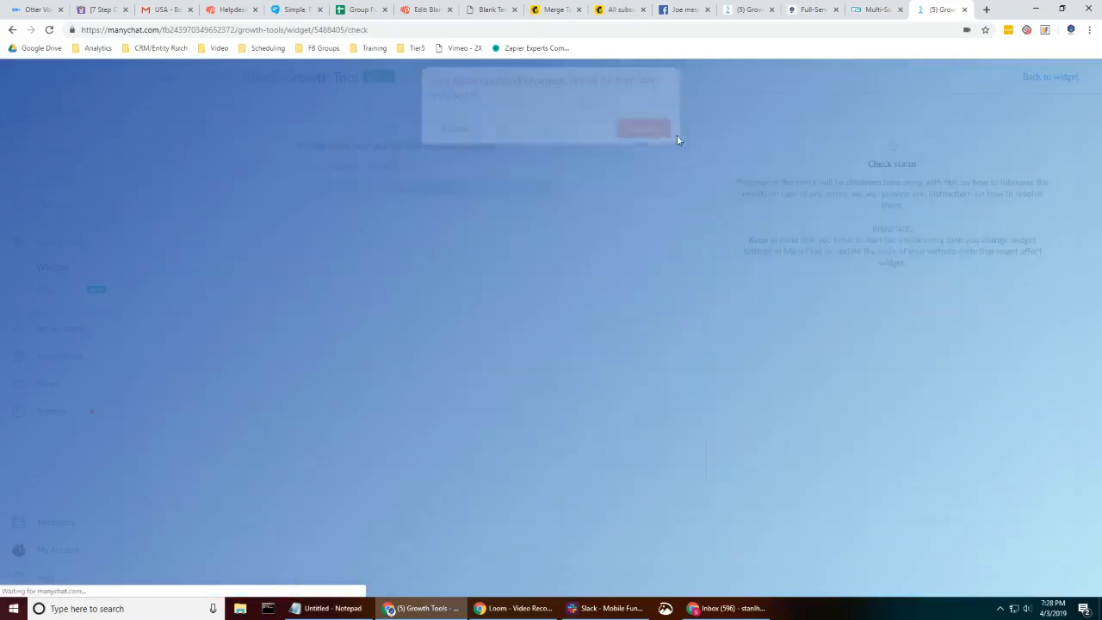
left_click(454, 160)
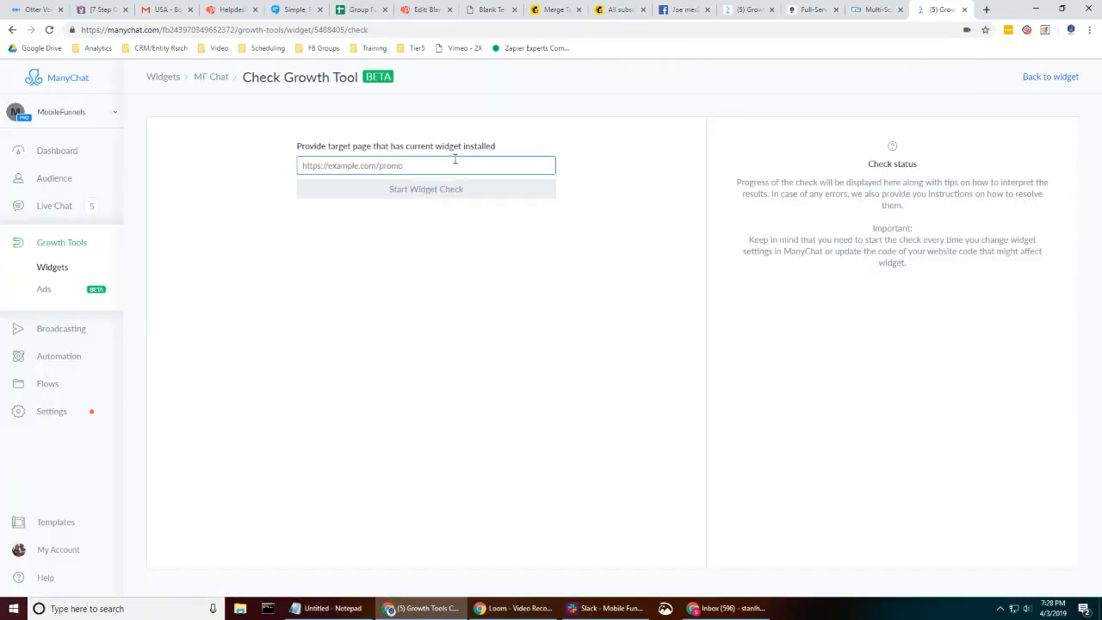
type("htt")
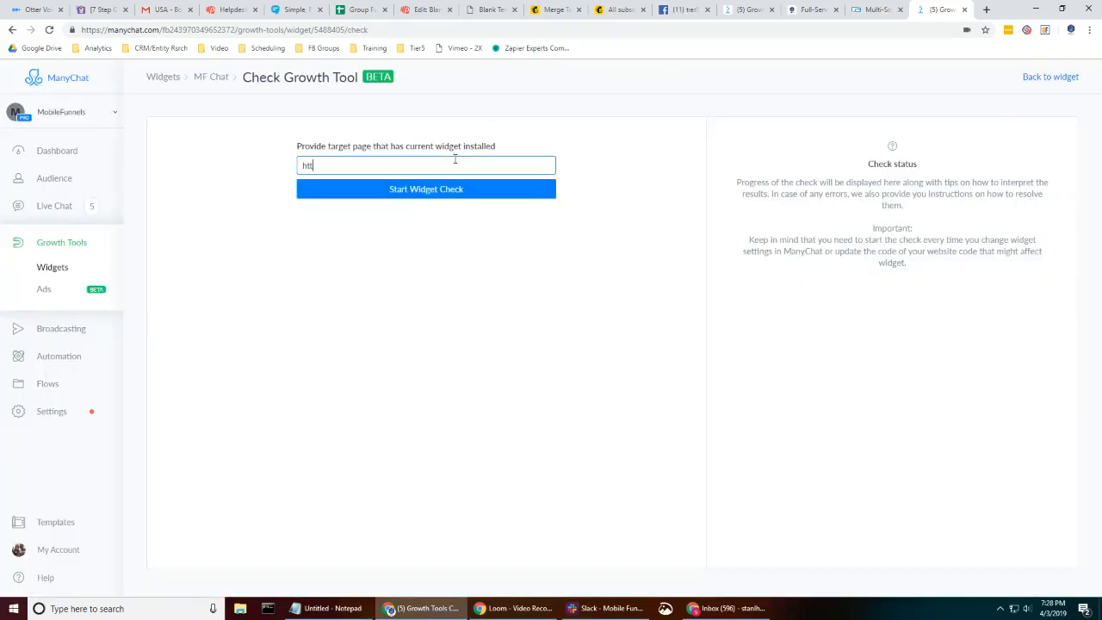
type("ps://mobilefunnels.com")
left_click(418, 193)
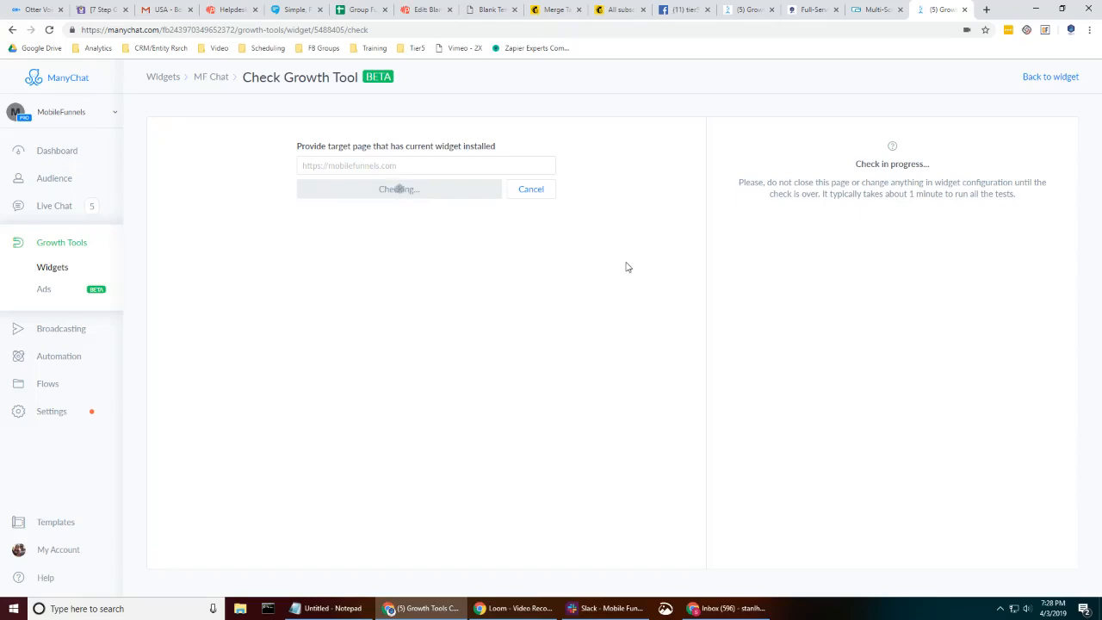